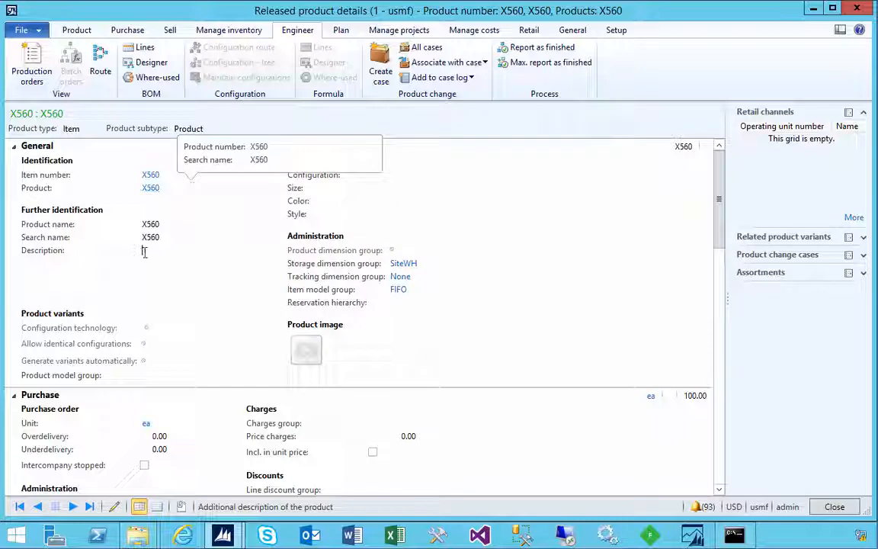
Open the route of product X560 and review the details of the route group assigned to operation XD1
click(100, 70)
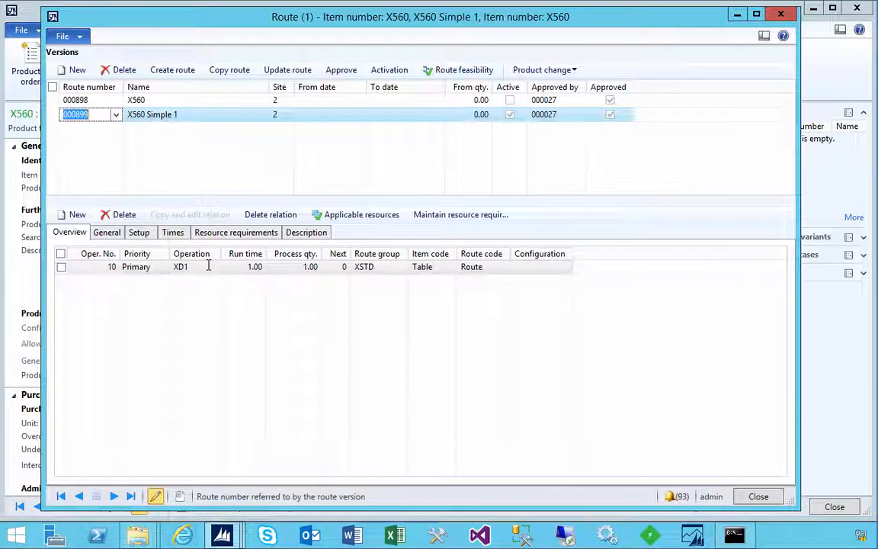
click(181, 267)
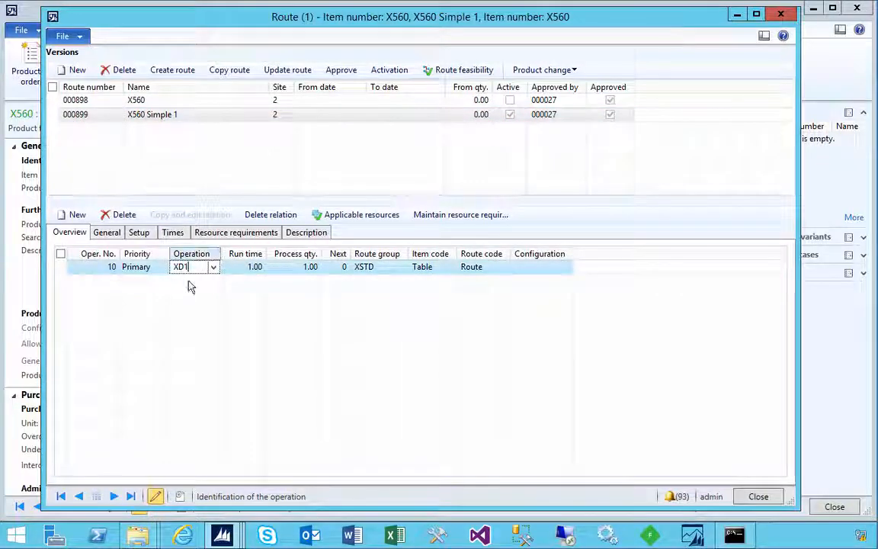
click(378, 267)
right_click(386, 267)
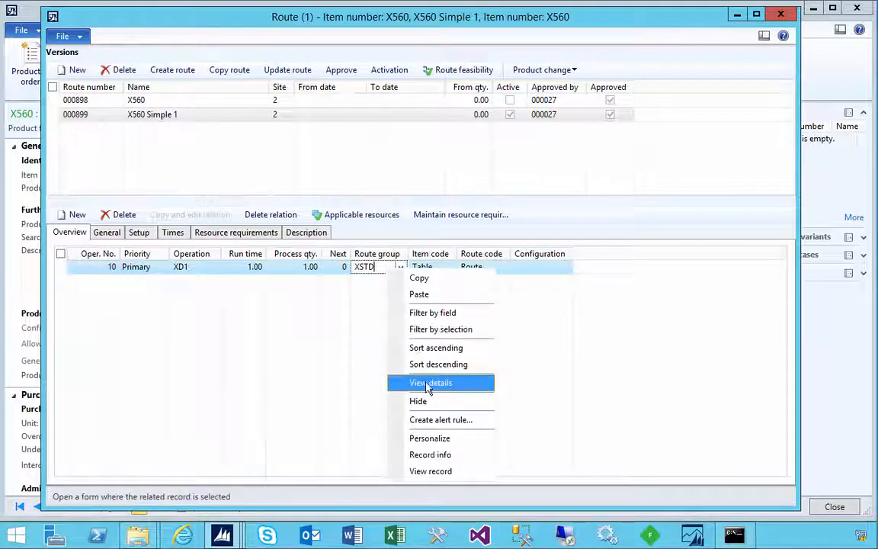
click(387, 349)
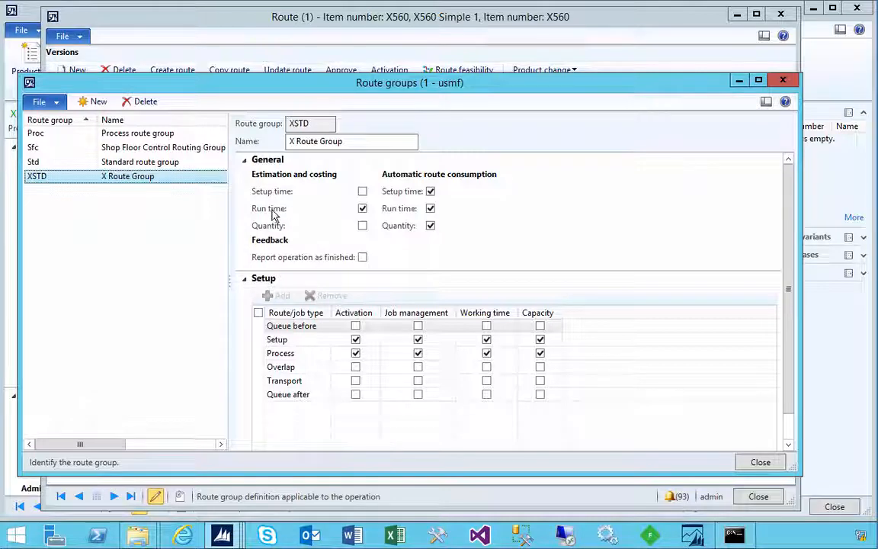
click(781, 80)
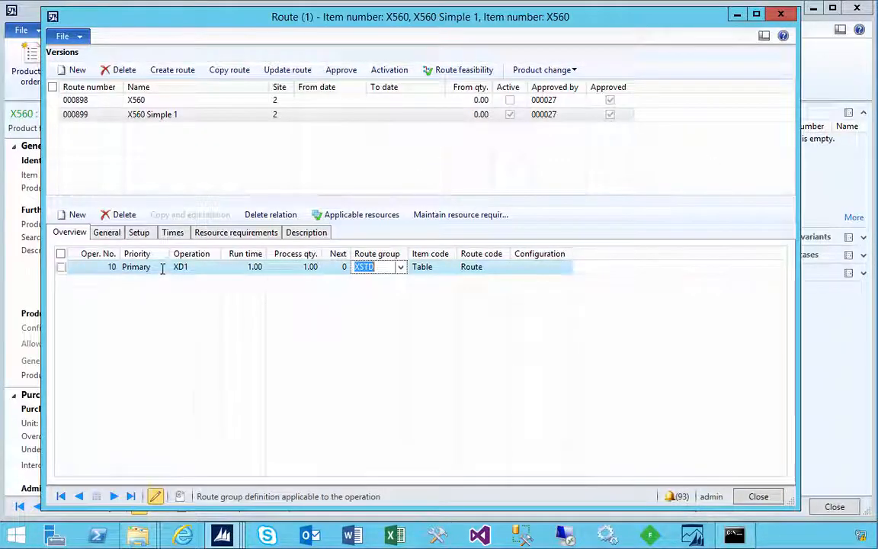
Review the setup cost categories and the times of operation XD1, checking its run time category and run time
click(141, 233)
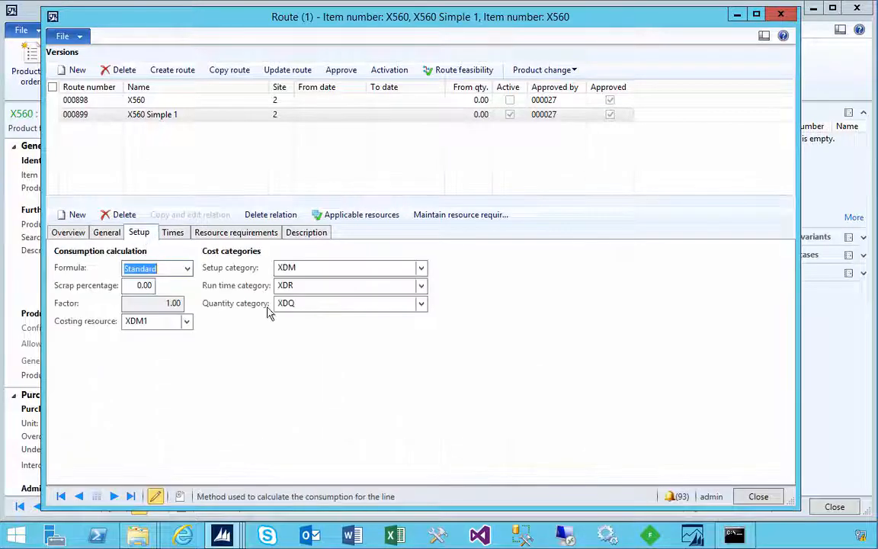
click(304, 287)
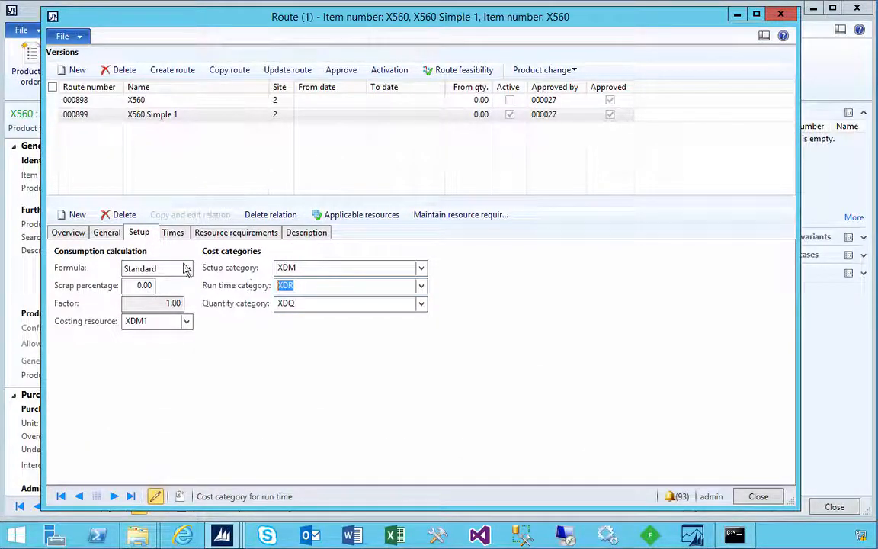
click(173, 233)
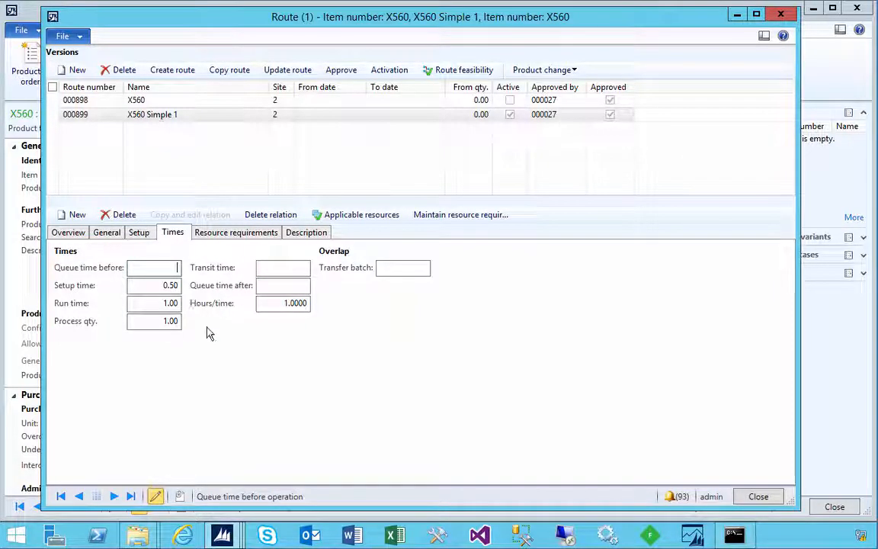
click(161, 305)
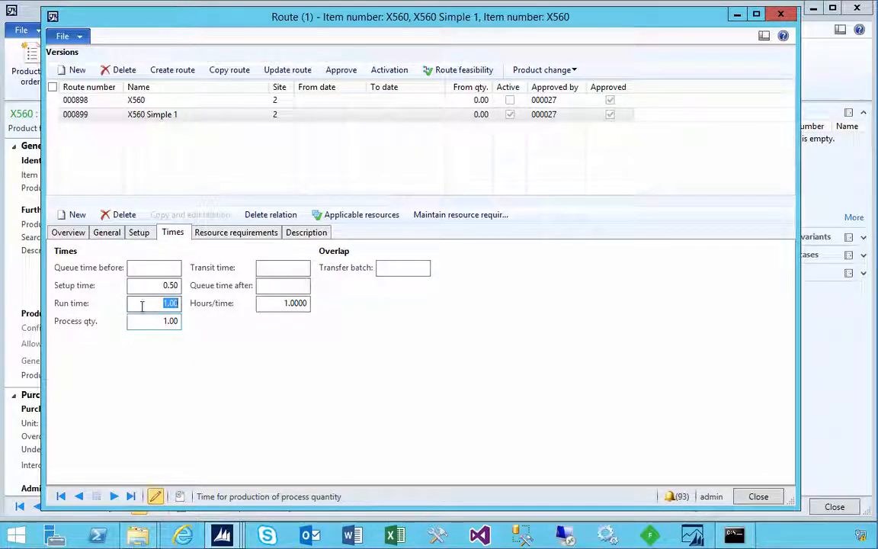
From the BOM lines of released product X560, run the item cost calculation with the PLANNED costing version
click(222, 536)
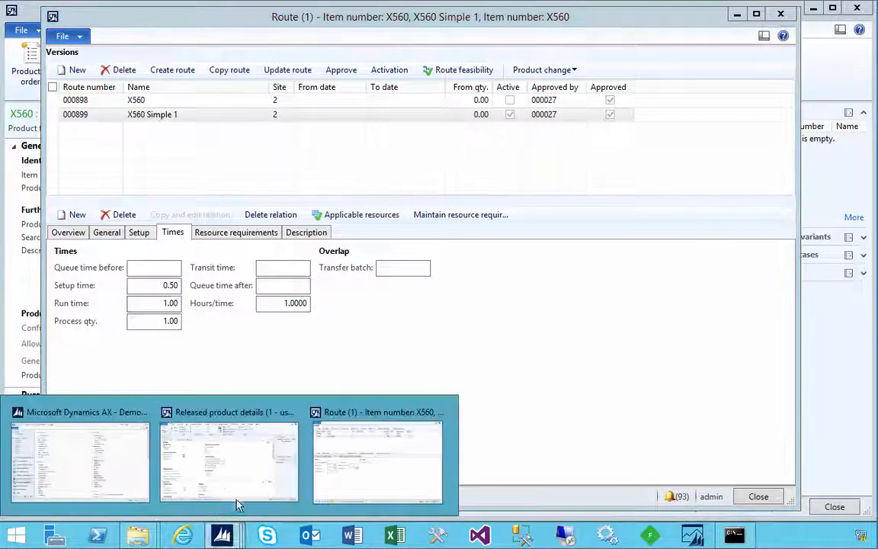
click(267, 464)
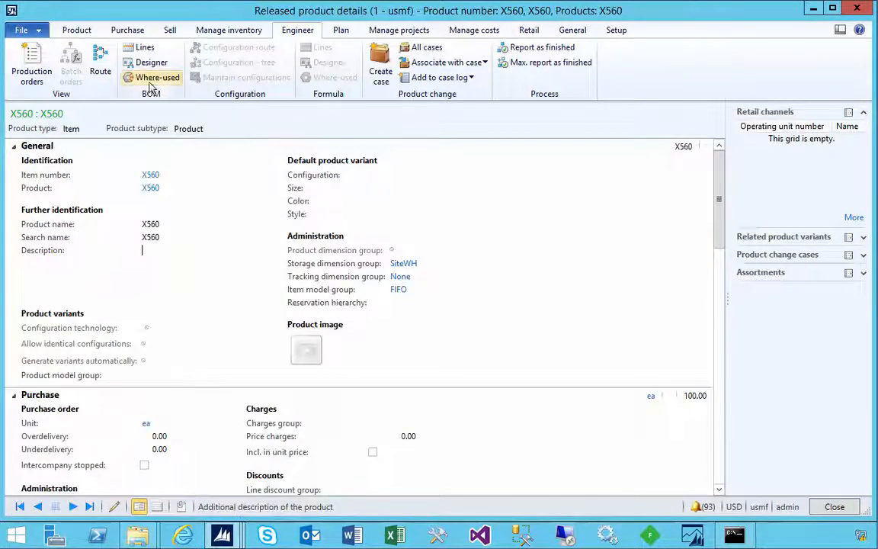
click(144, 47)
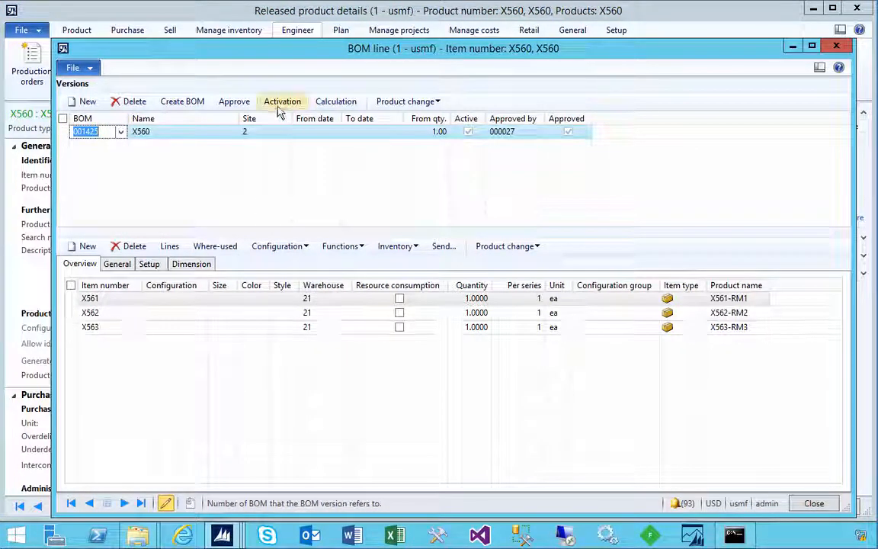
click(335, 102)
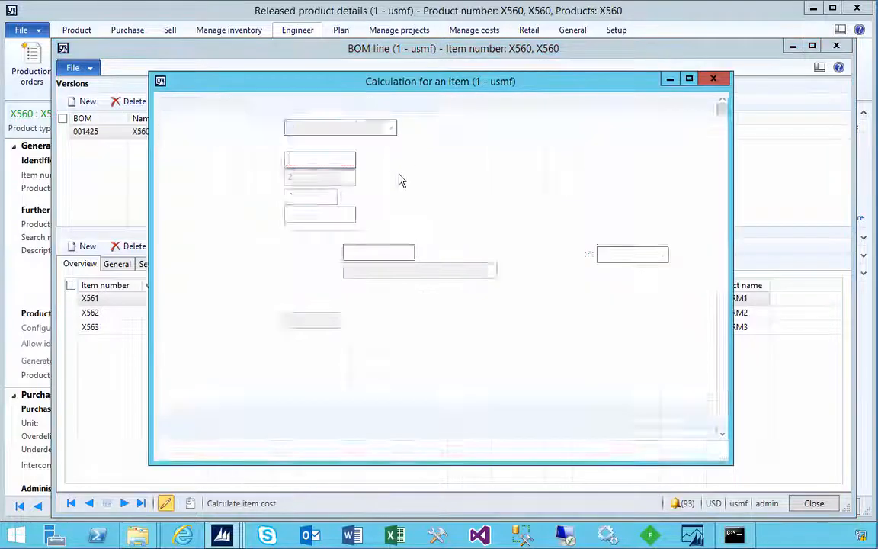
click(349, 159)
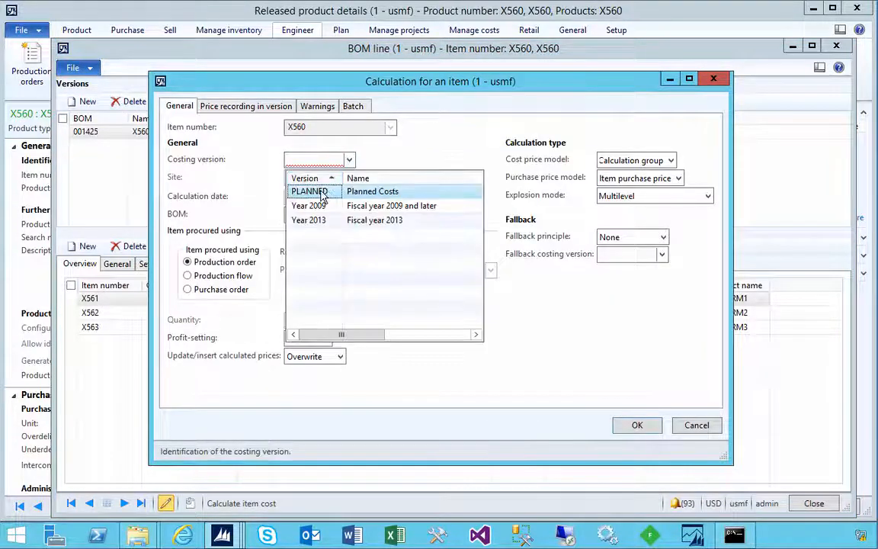
click(310, 191)
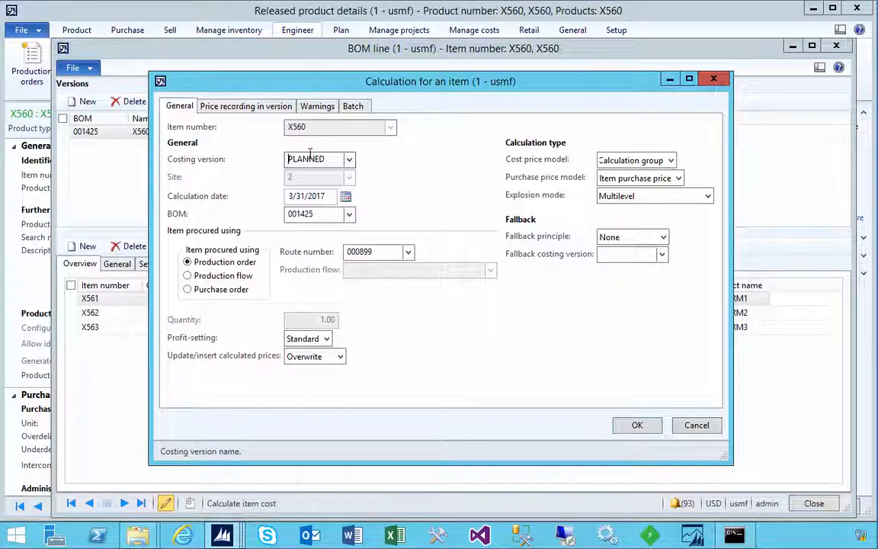
click(638, 425)
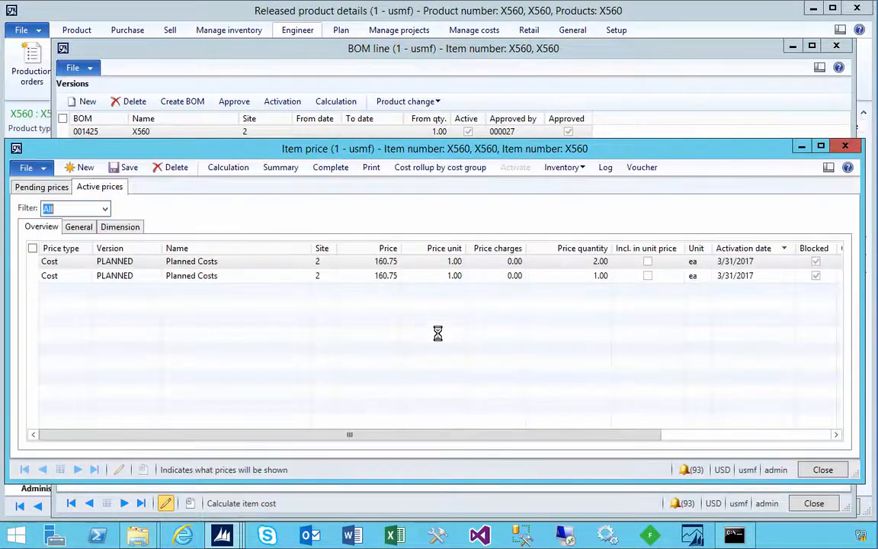
Open the complete calculation of the pending PLANNED price and examine the XD-Machine 1 line's consumption and cost per lot size
click(23, 185)
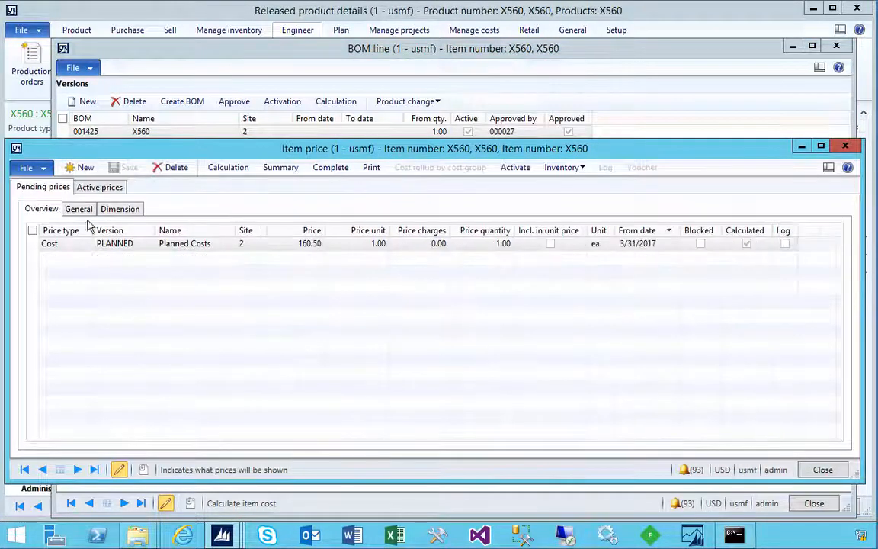
click(201, 248)
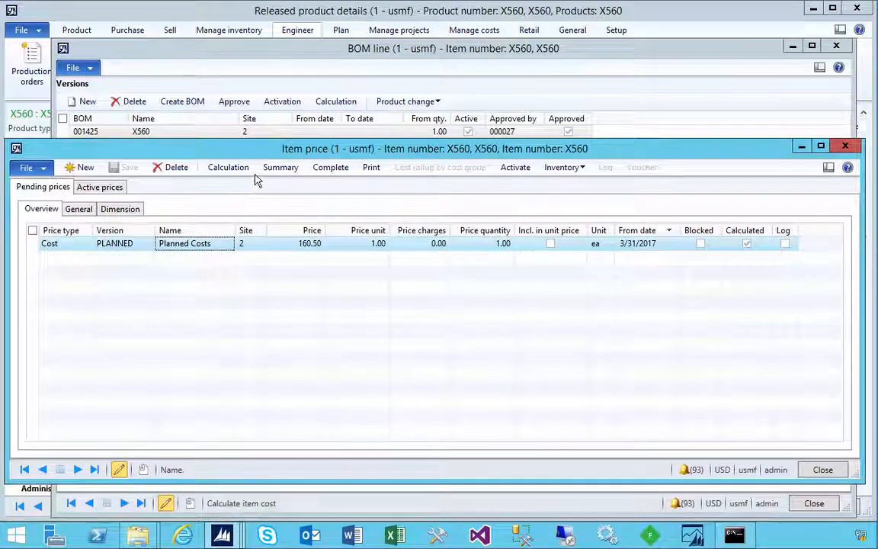
click(330, 167)
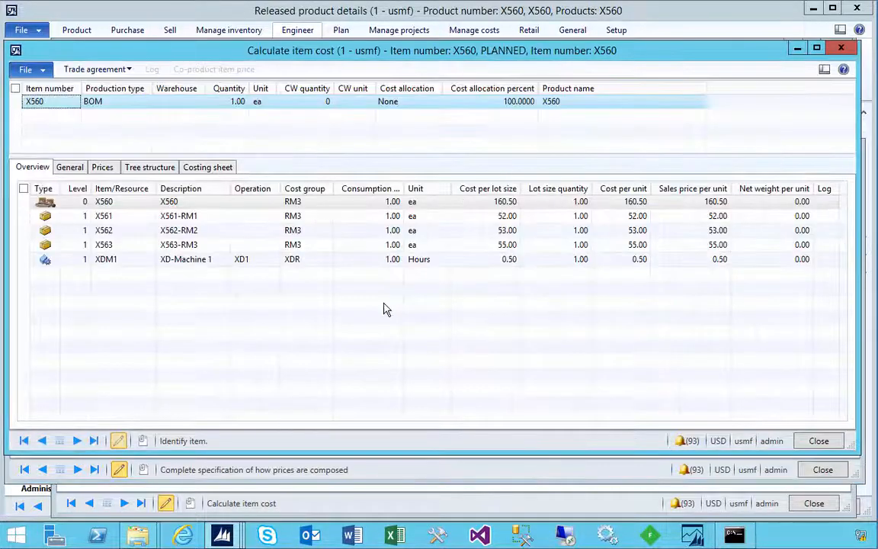
click(202, 262)
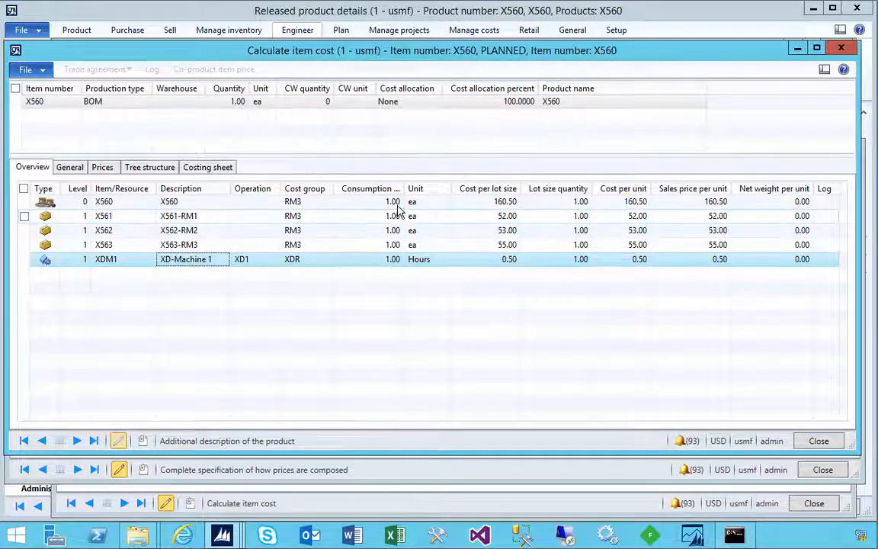
drag(403, 188, 418, 189)
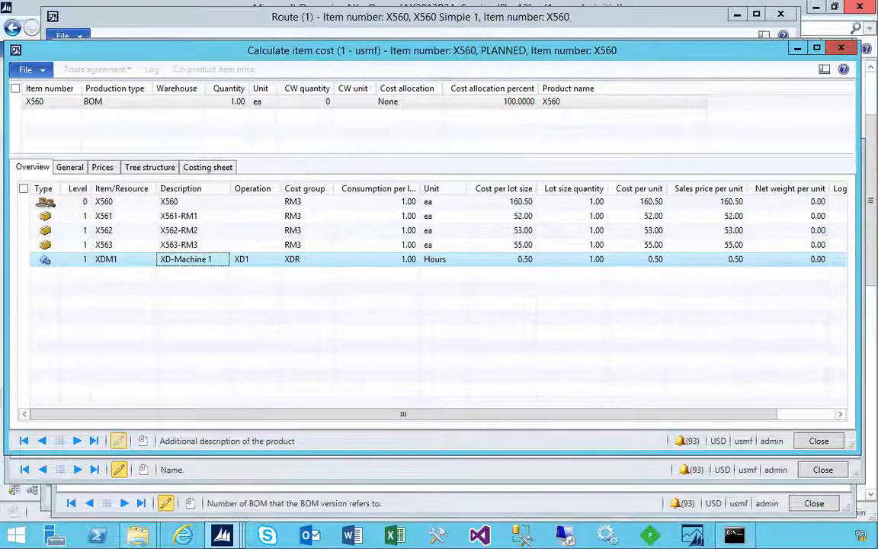
click(408, 262)
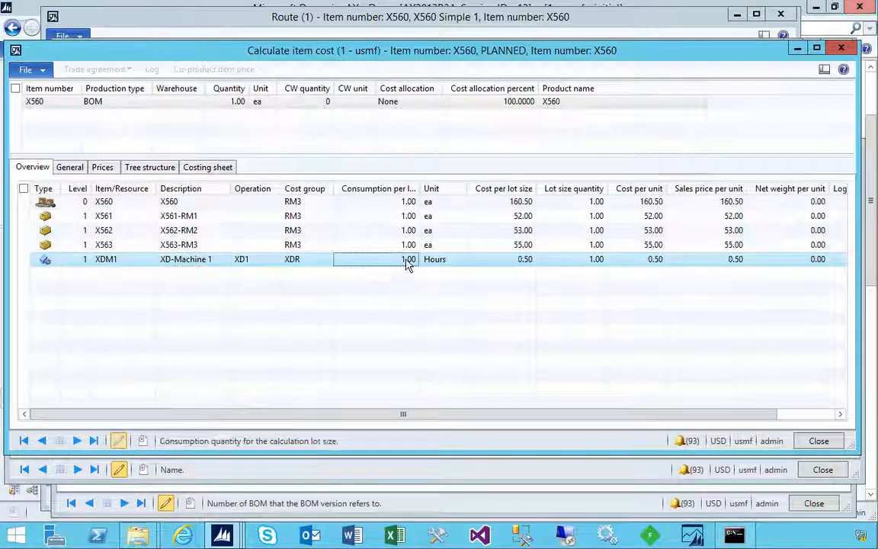
click(519, 261)
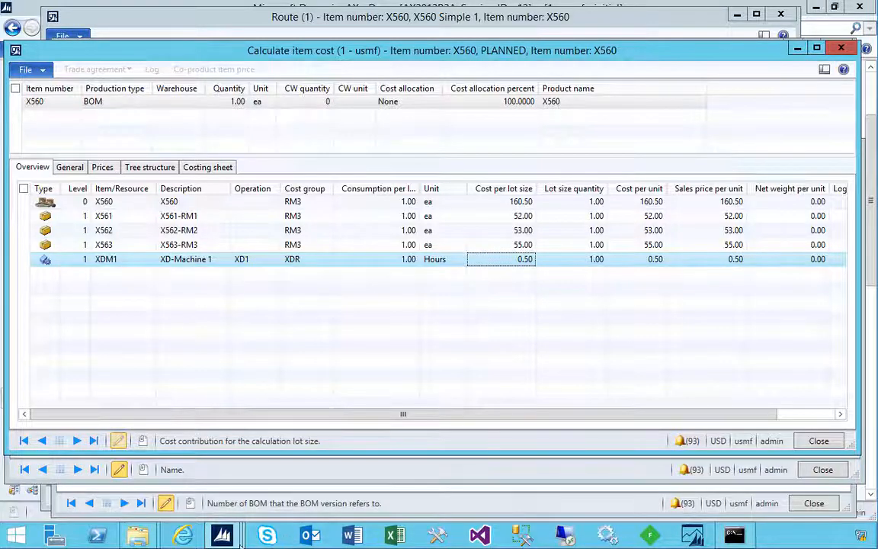
Return to the X560 route and open the details of the run time cost category in the operation's setup
mouse_move(228, 533)
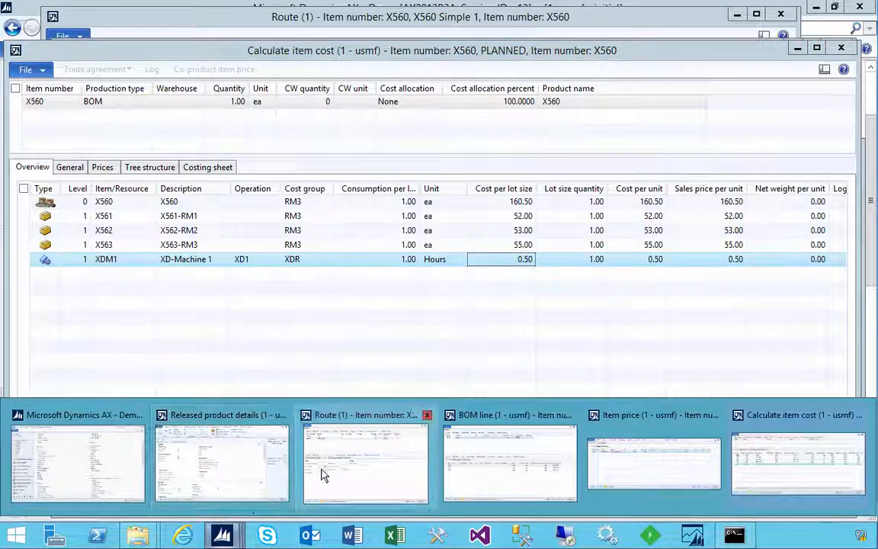
click(321, 474)
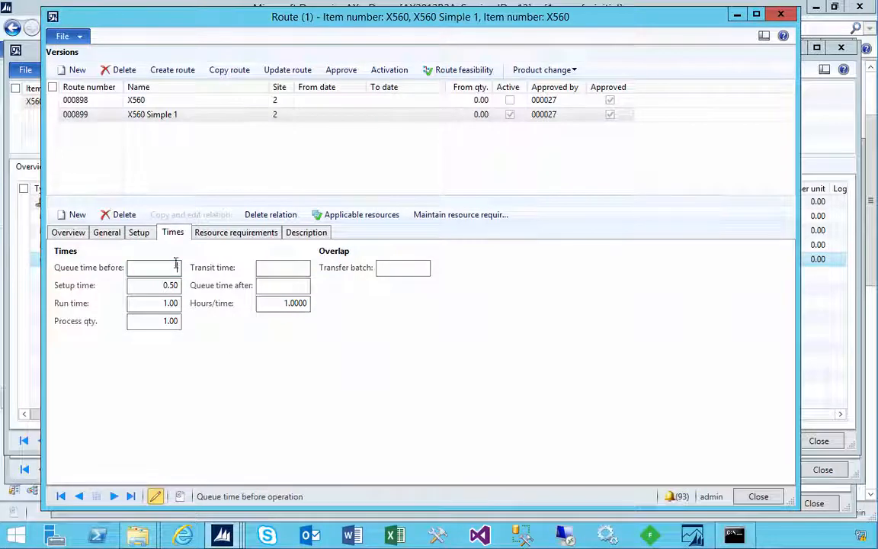
click(140, 233)
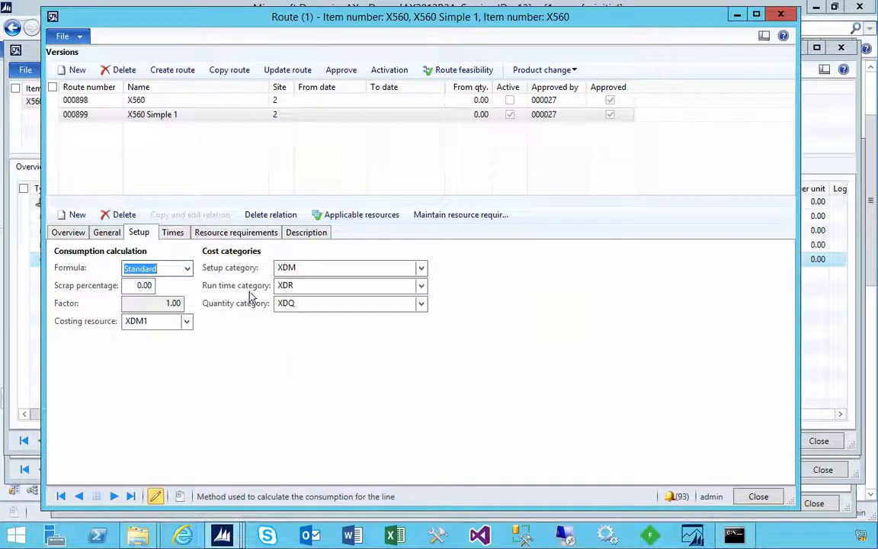
click(293, 285)
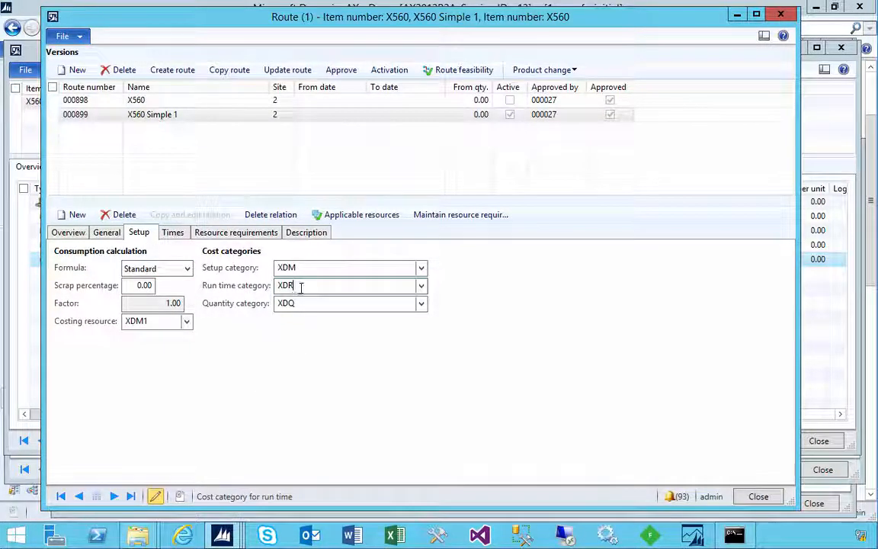
right_click(388, 289)
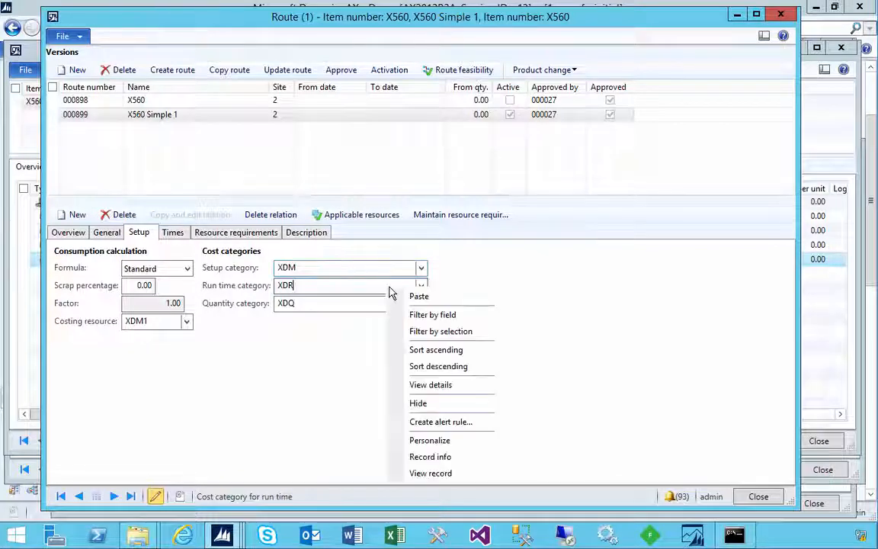
click(420, 385)
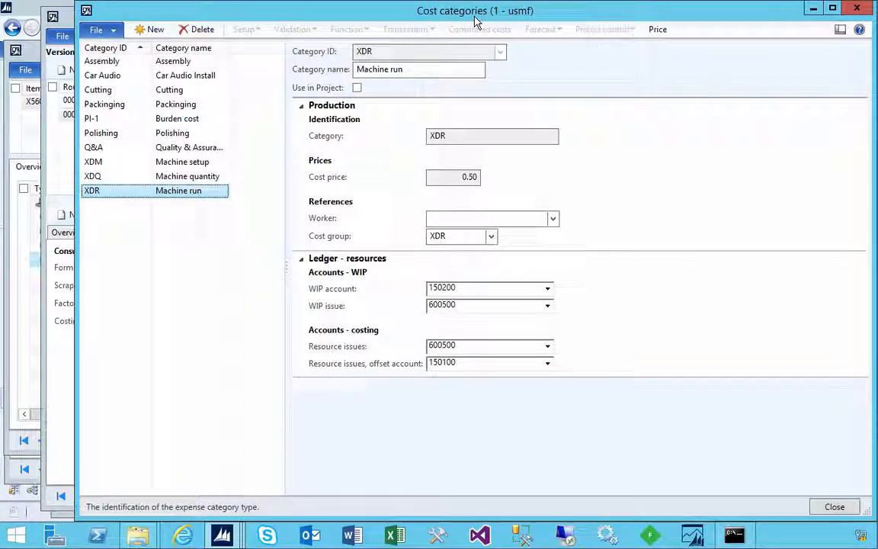
Check the XDR category's cost price, cost group and PLANNED price record, and close the price record
drag(460, 176, 496, 186)
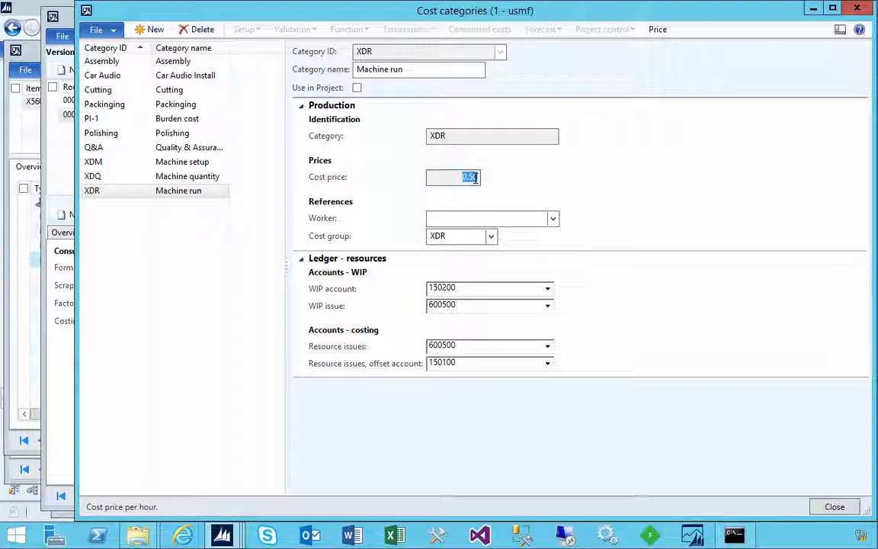
click(455, 235)
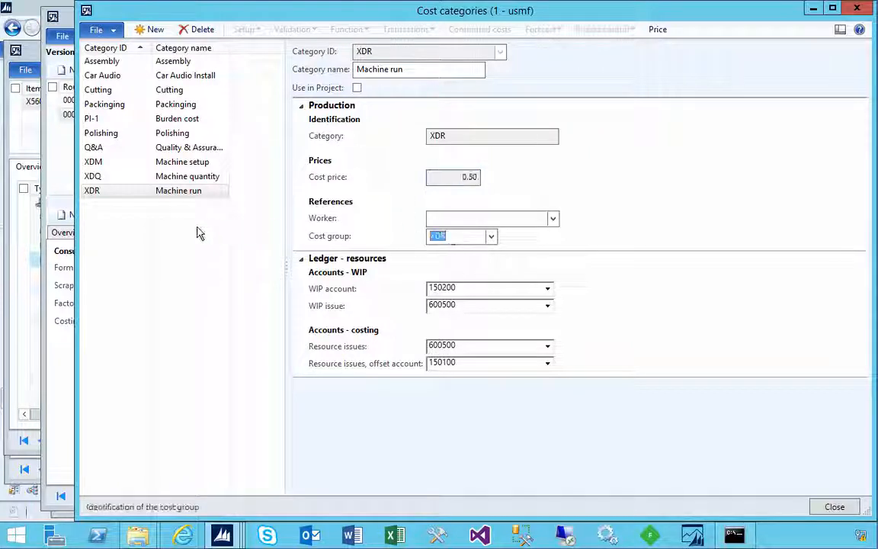
click(91, 194)
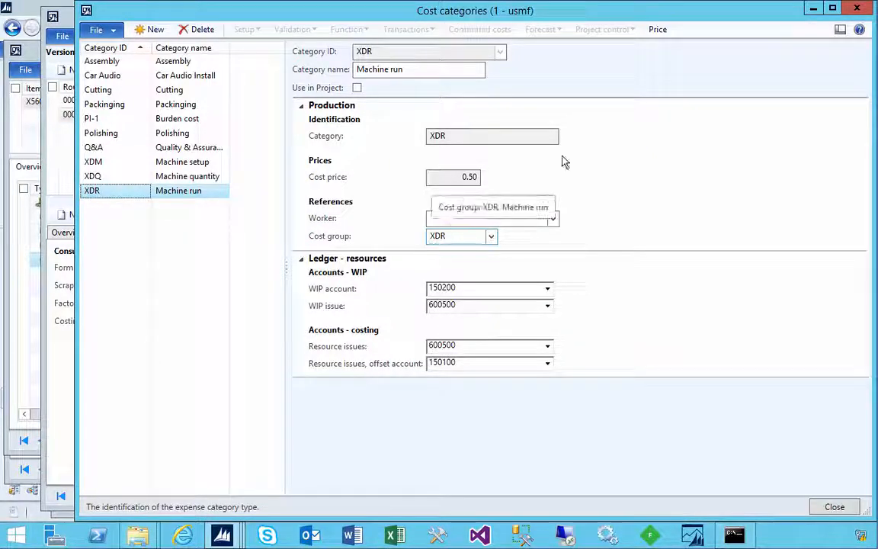
click(657, 28)
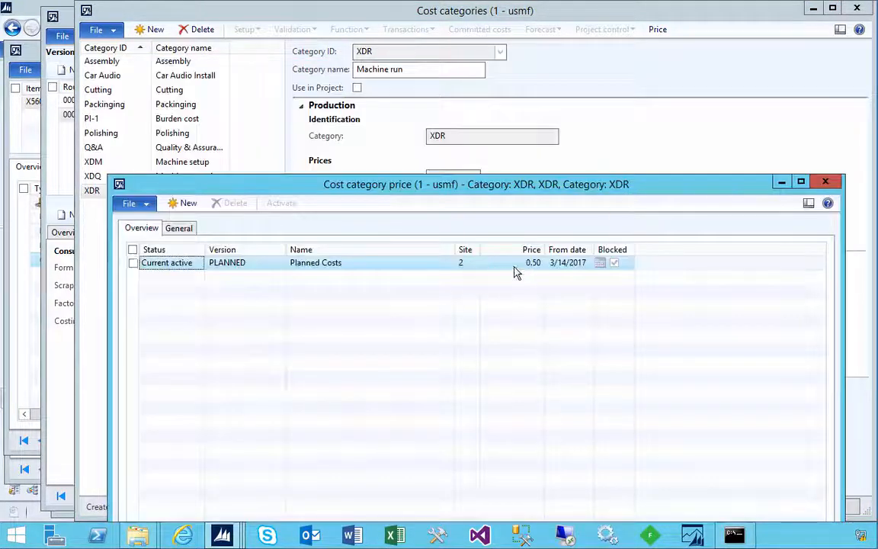
click(515, 267)
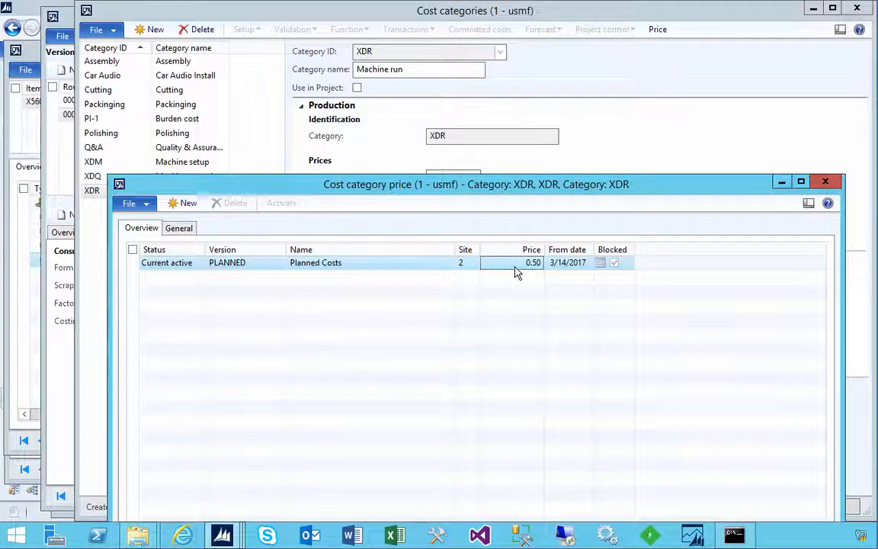
click(825, 182)
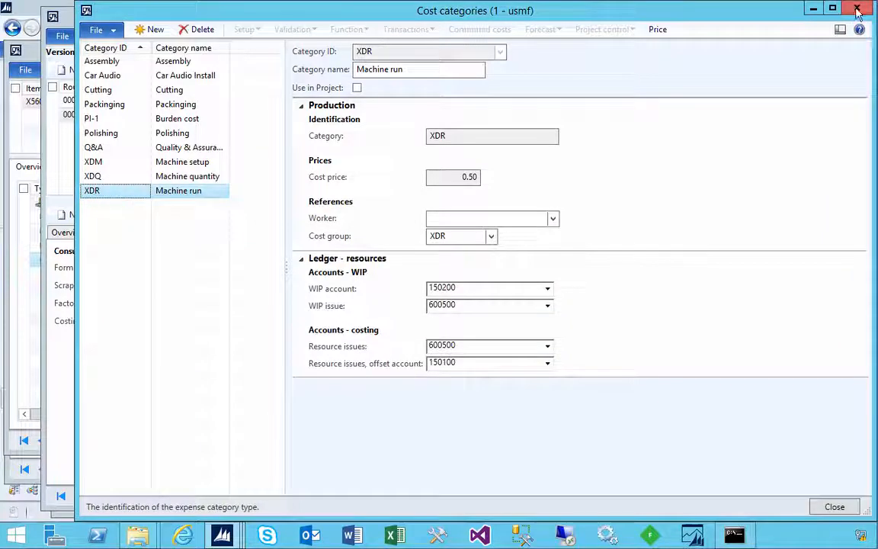
Close the cost categories and set the X560 Simple 1 route operation's run time to 4, returning to the operations overview
click(856, 11)
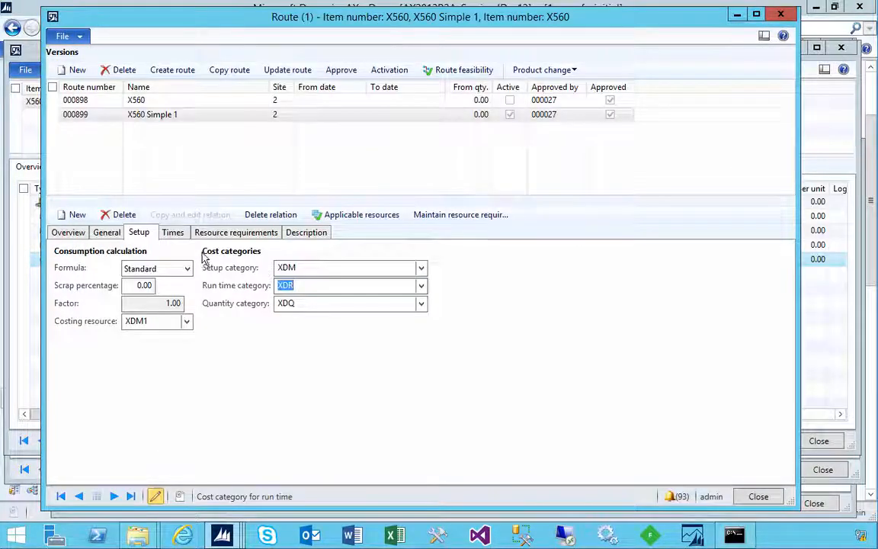
click(172, 233)
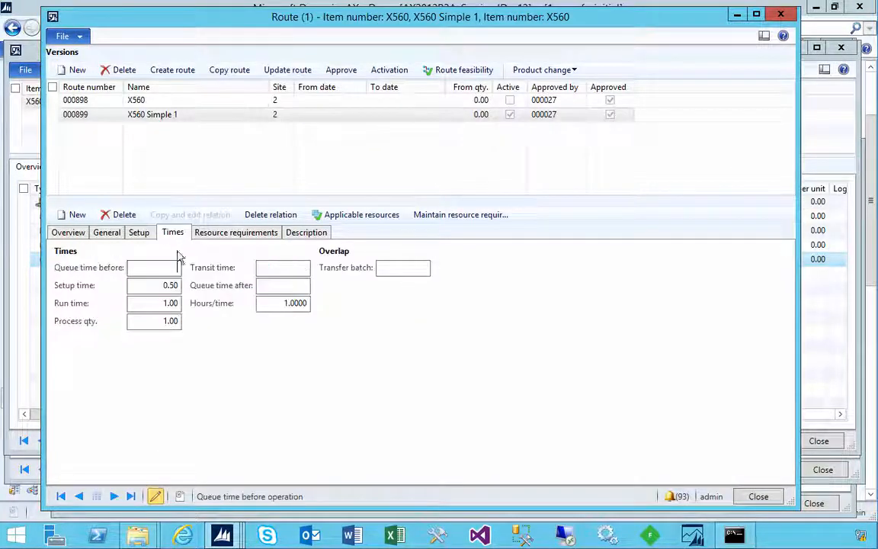
click(162, 303)
double_click(170, 303)
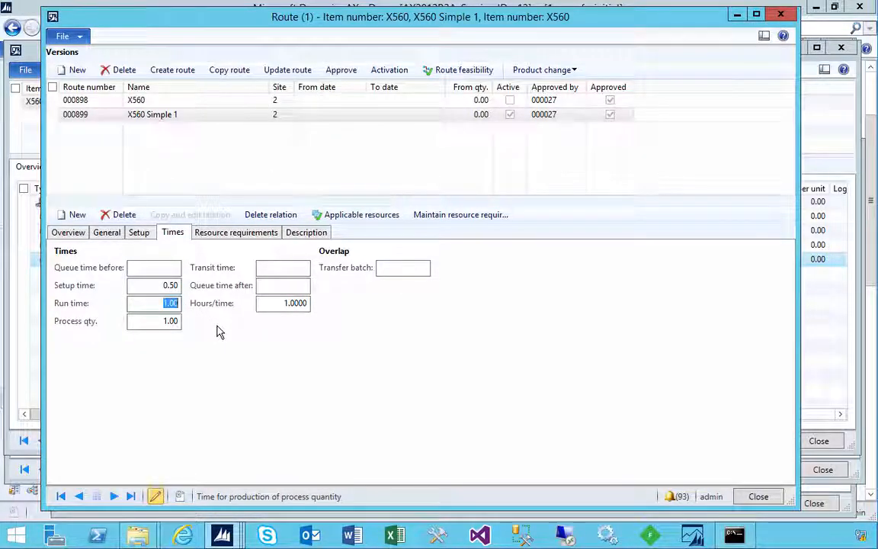
text(4)
key(Tab)
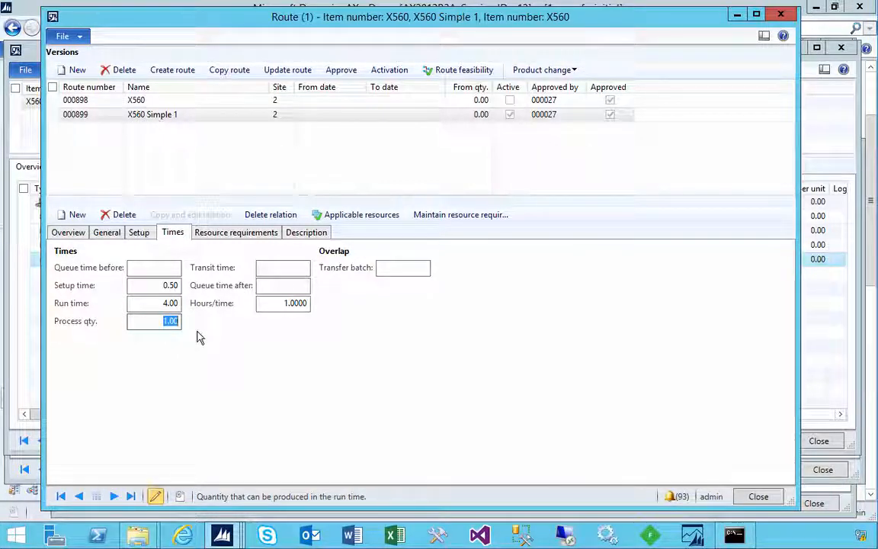
click(71, 233)
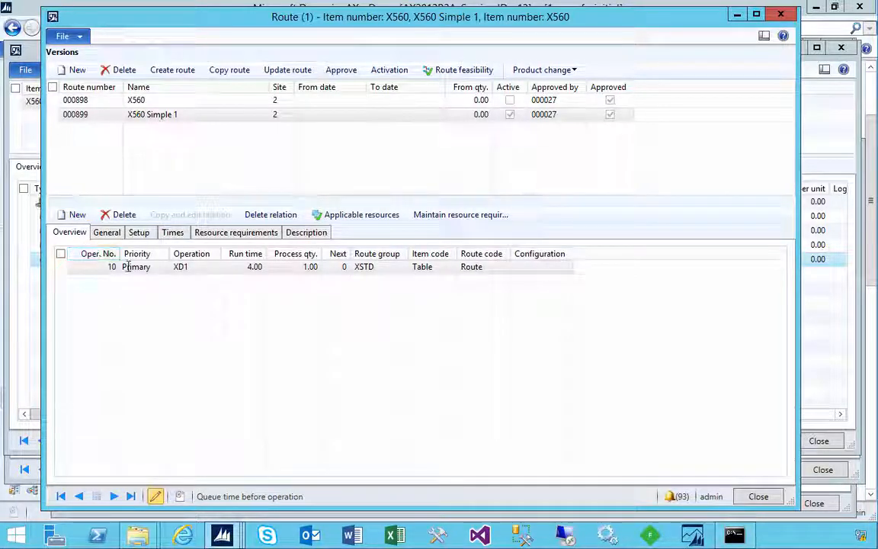
click(128, 267)
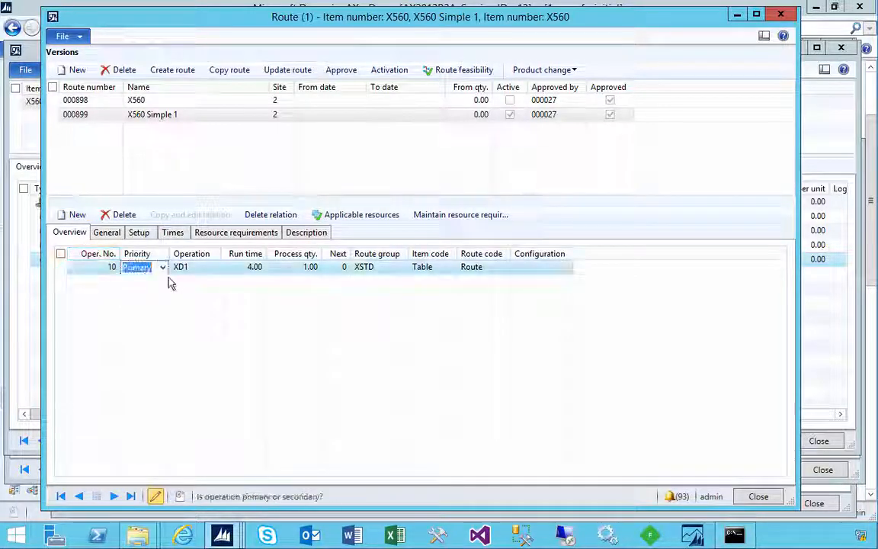
Close the old item cost calculation and delete X560's pending PLANNED cost price
click(223, 534)
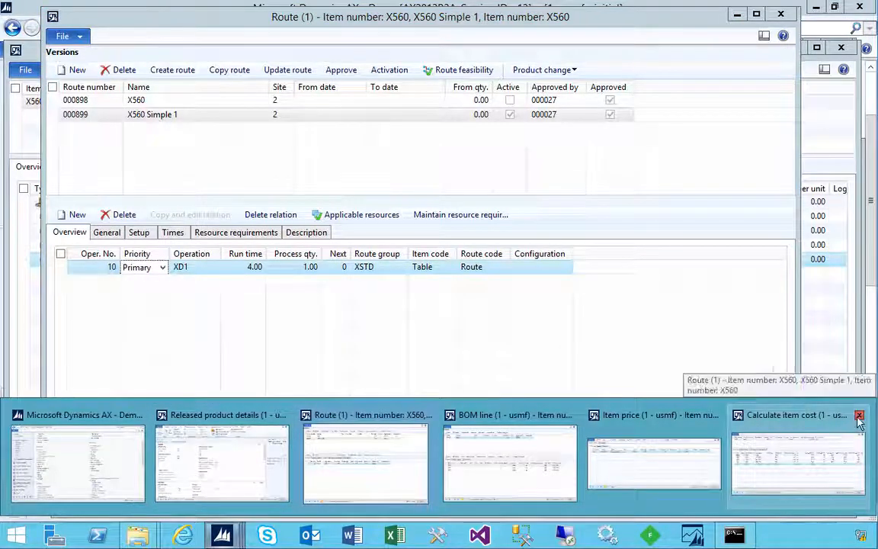
click(859, 417)
click(728, 453)
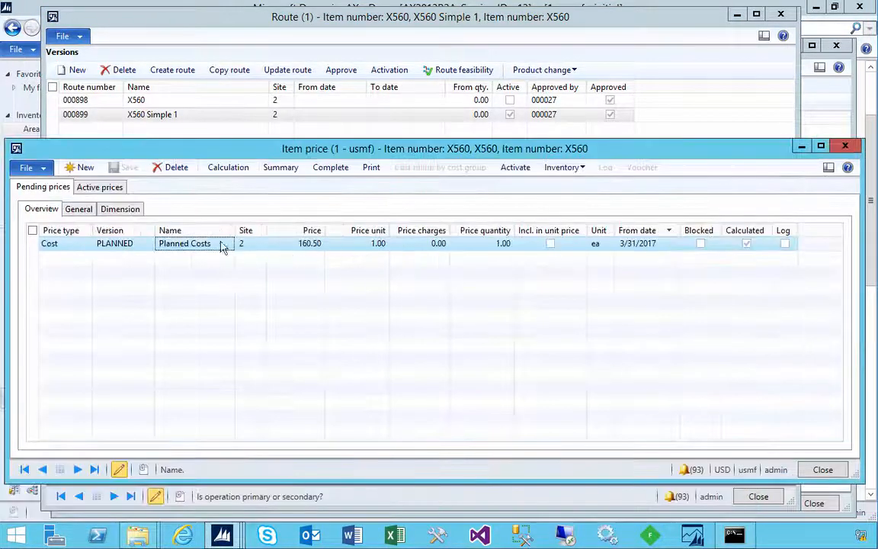
click(172, 167)
click(511, 314)
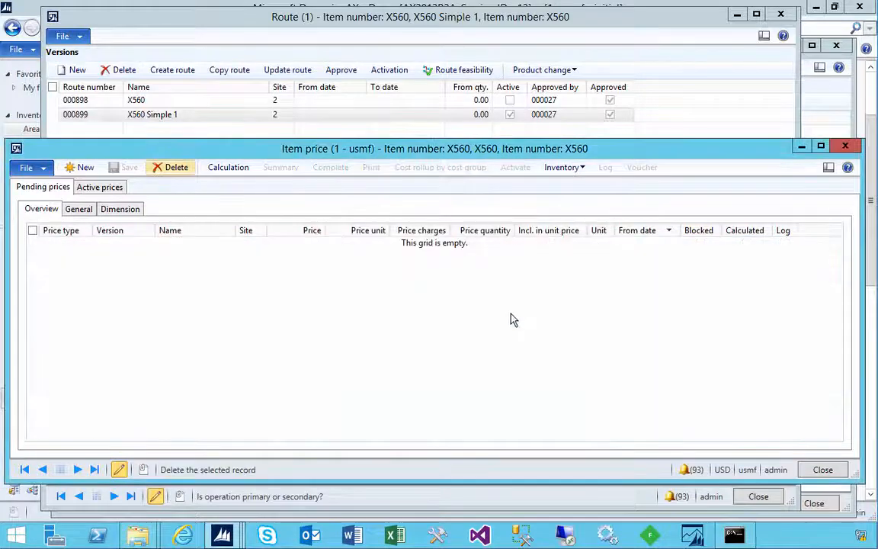
Recalculate the item cost of X560 with the PLANNED costing version
click(227, 167)
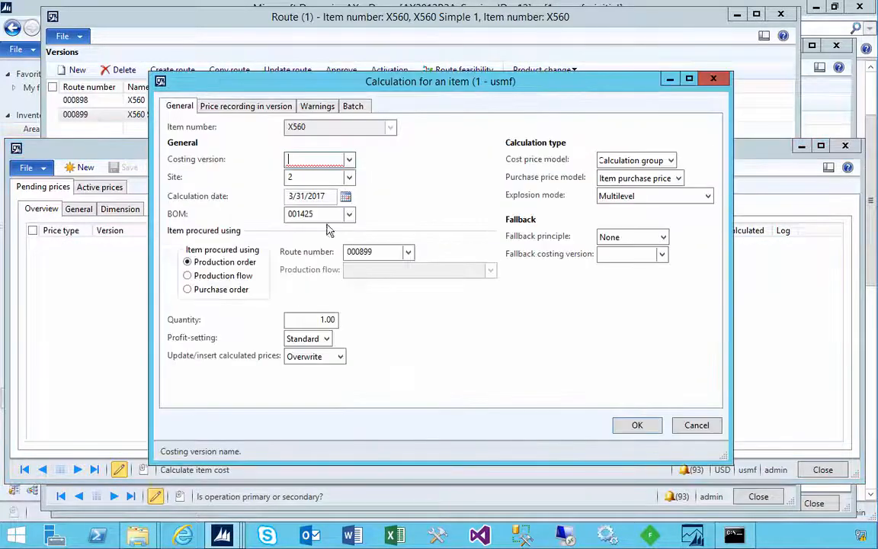
click(349, 160)
click(325, 196)
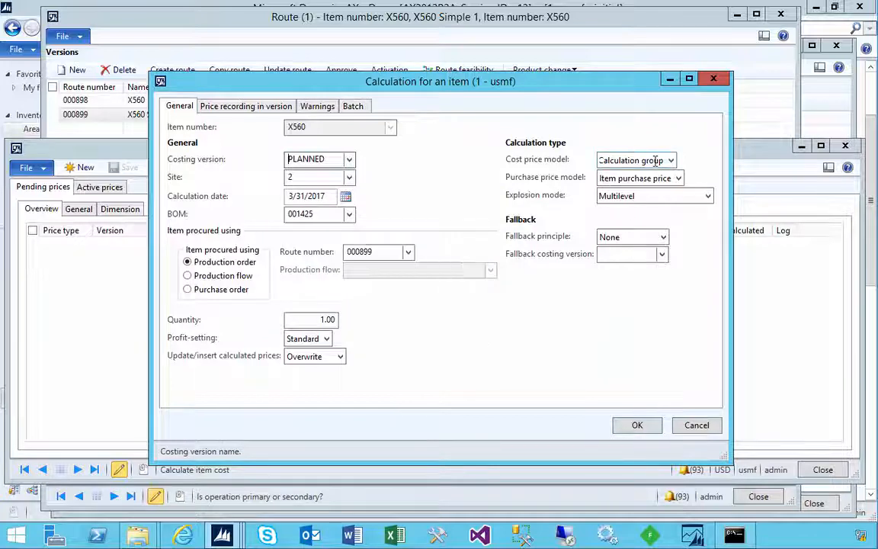
click(644, 427)
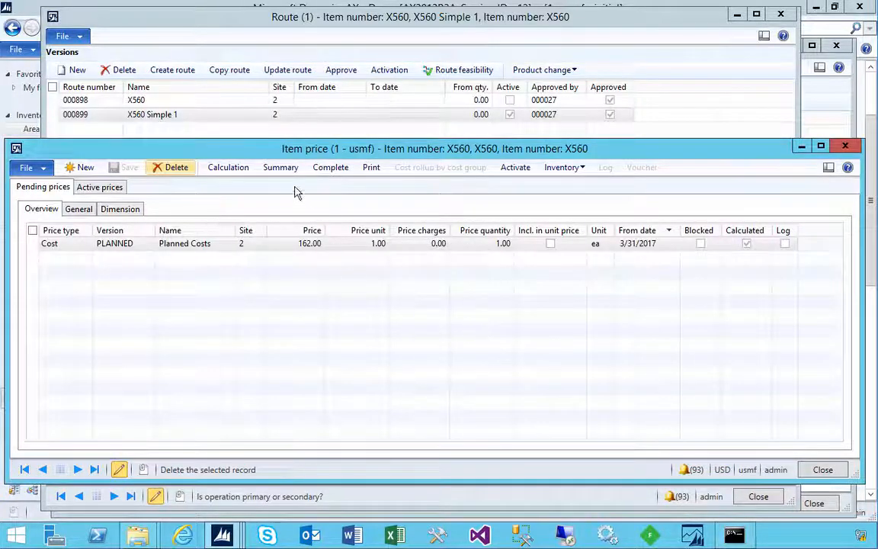
Examine the XD-Machine 1 line's consumption in the complete calculation of the new PLANNED price, and close the calculation and item price windows
click(330, 167)
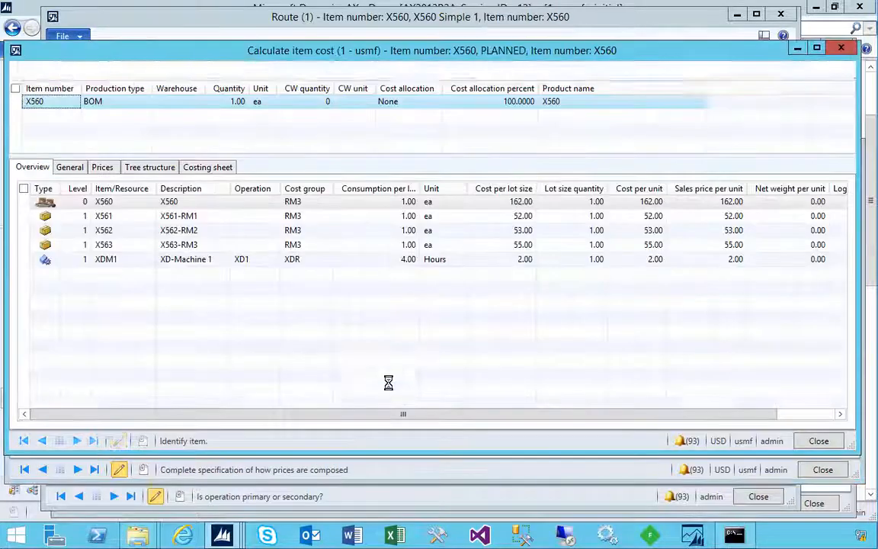
click(265, 263)
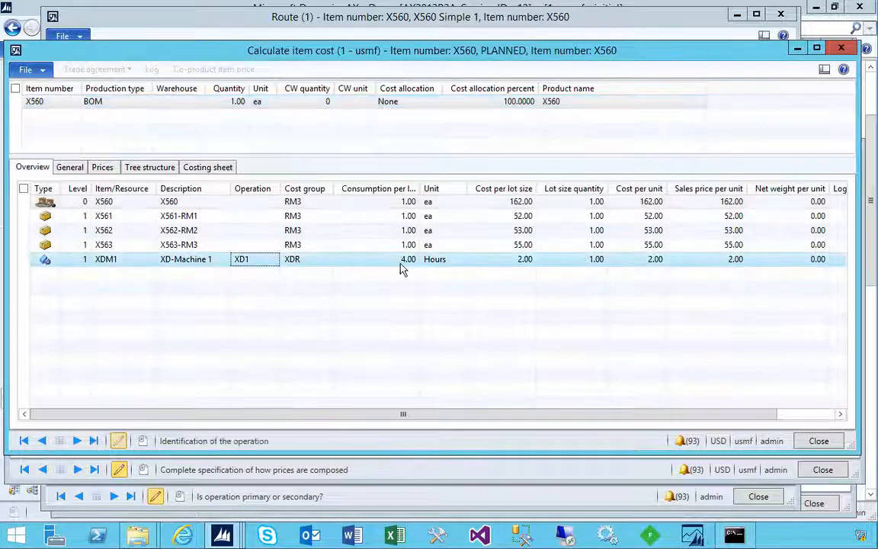
click(404, 262)
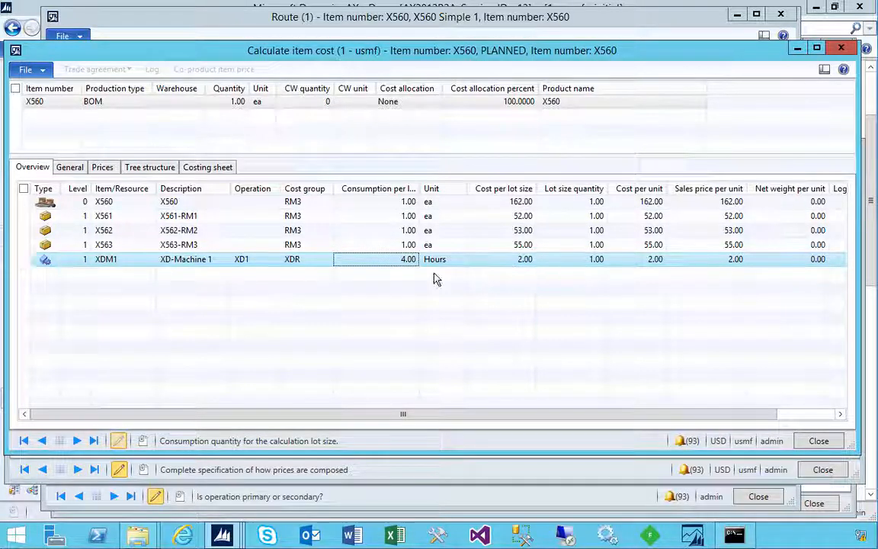
click(840, 49)
click(846, 147)
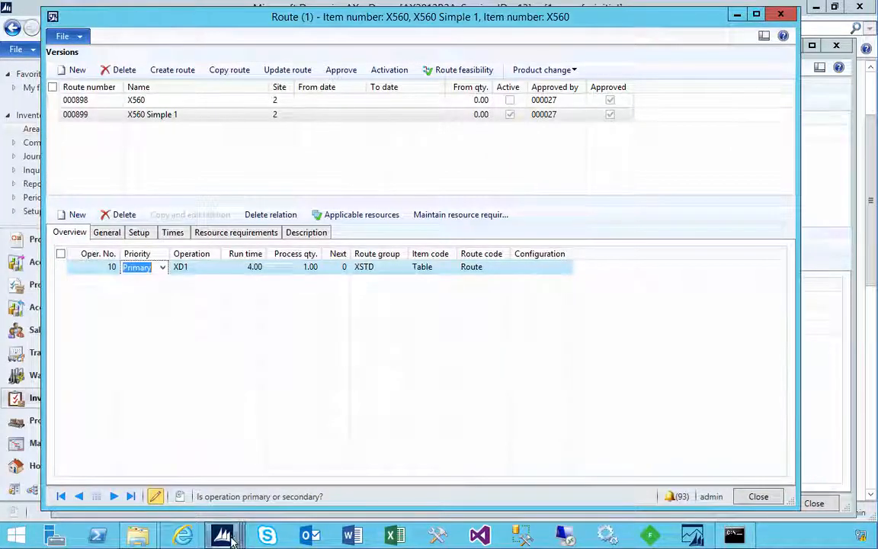
Return to the X560 route and open the price records of the operation's run time cost category XDR
mouse_move(224, 538)
click(389, 474)
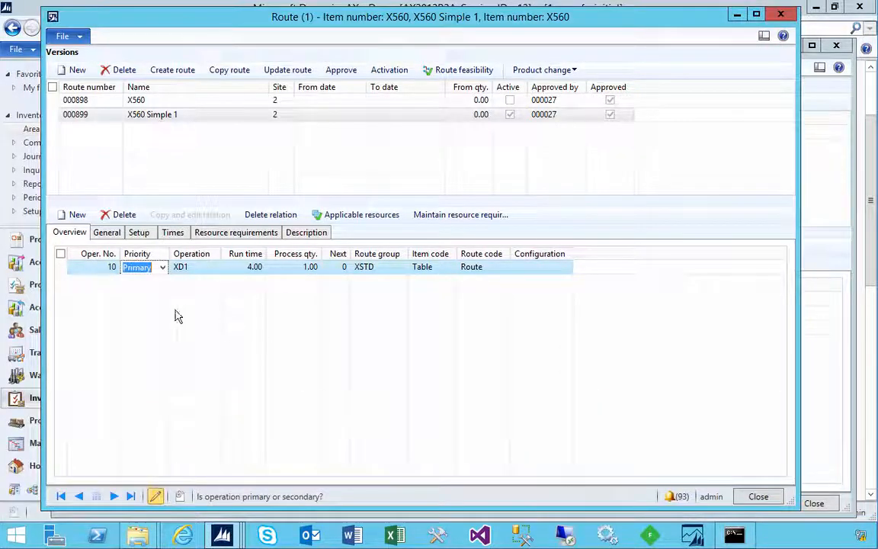
click(108, 232)
click(141, 232)
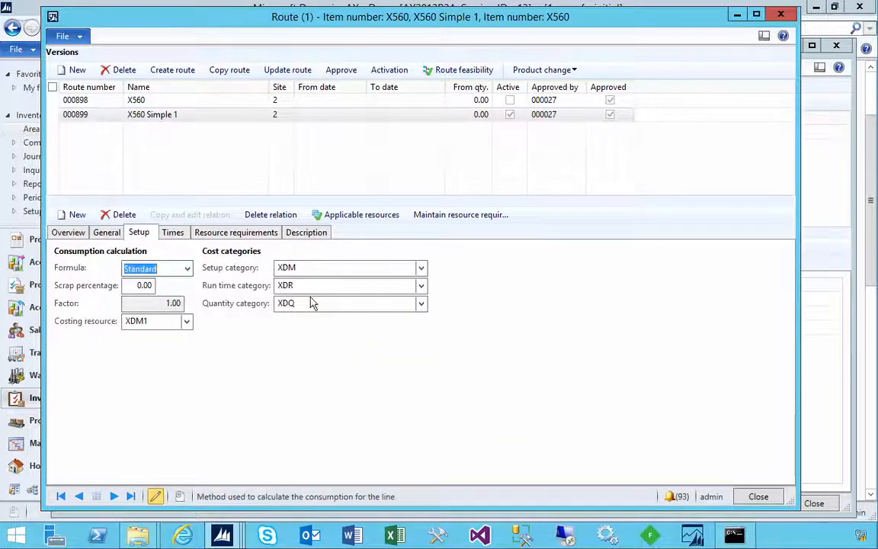
click(299, 285)
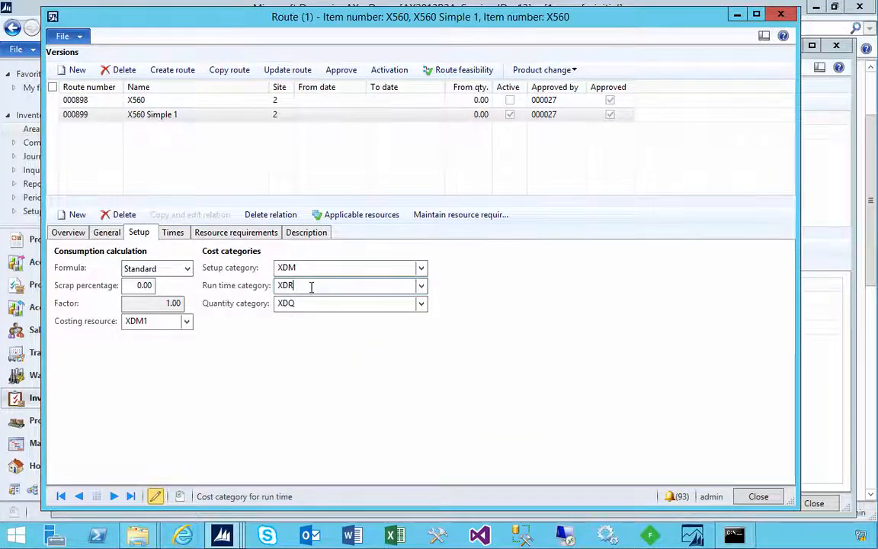
right_click(311, 286)
click(335, 386)
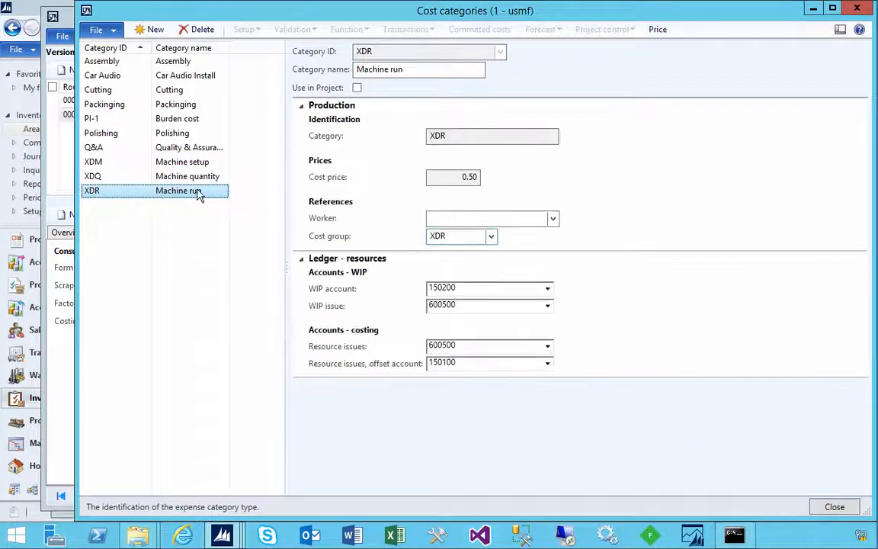
click(657, 29)
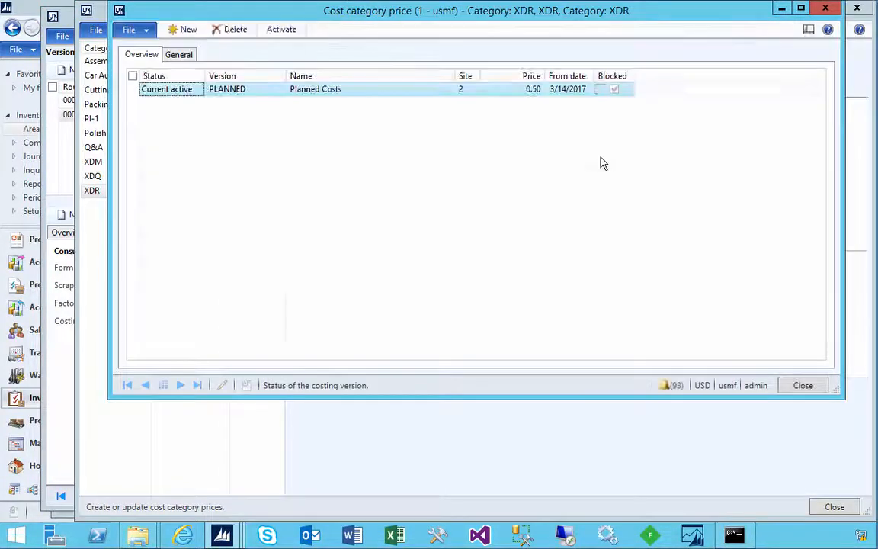
Add and save a pending price for cost category XDR with version PLANNED, site 2 and price 1.50
click(184, 30)
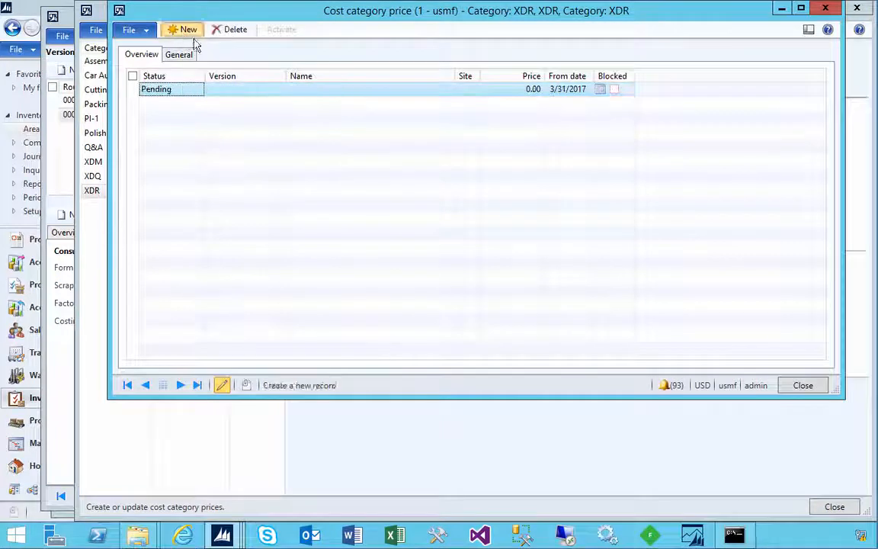
click(259, 90)
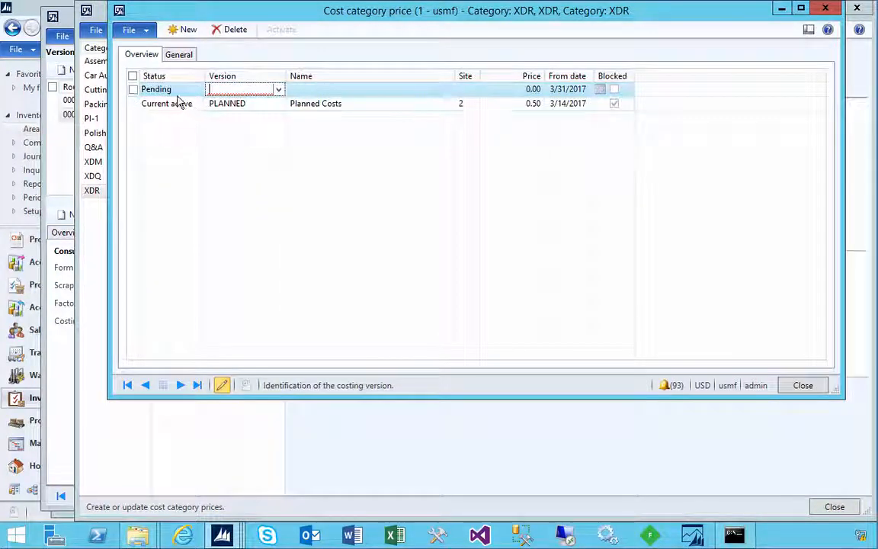
click(279, 90)
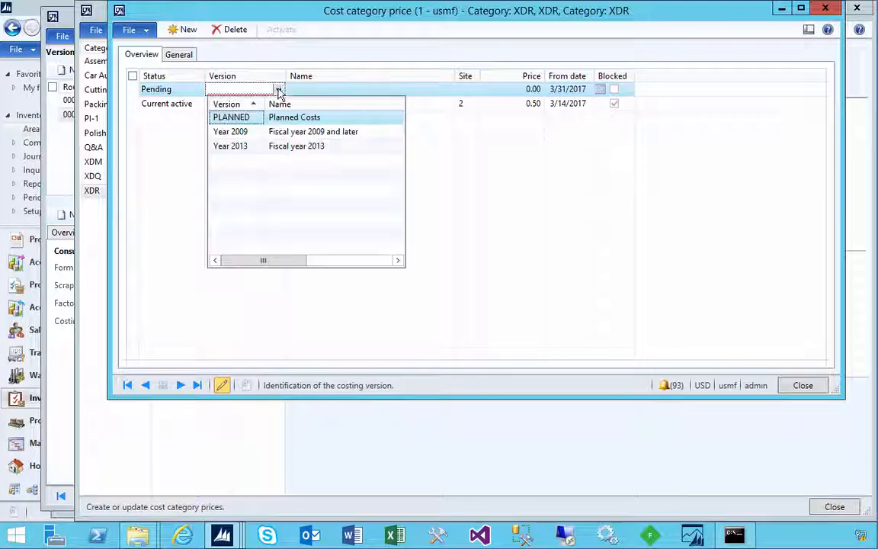
click(254, 121)
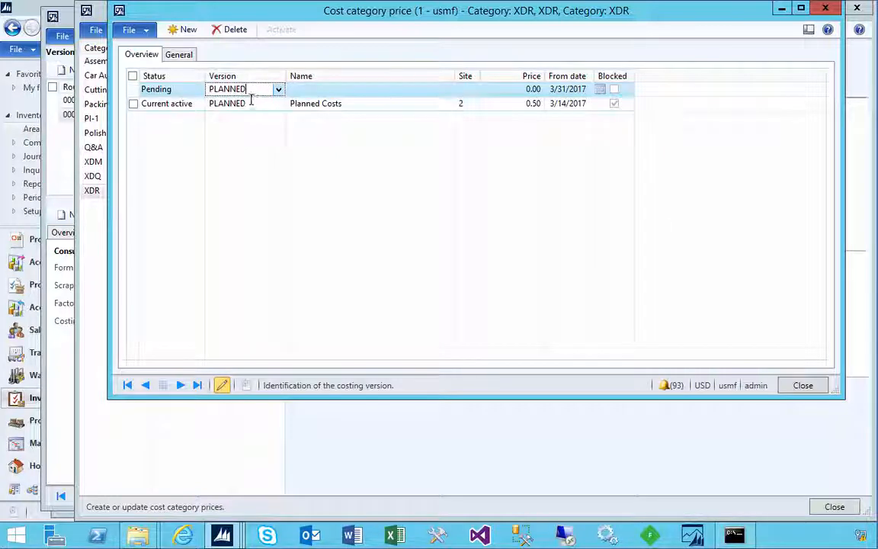
click(407, 94)
click(480, 92)
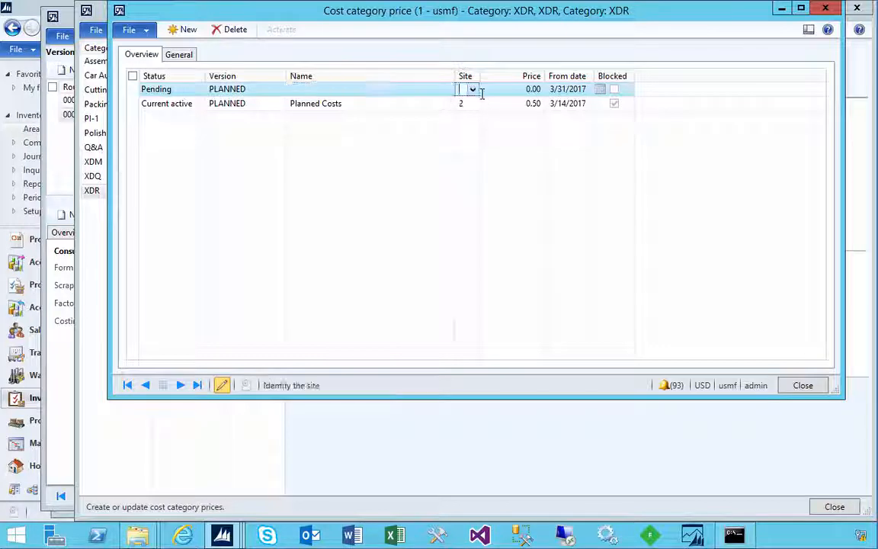
text(2)
key(Tab)
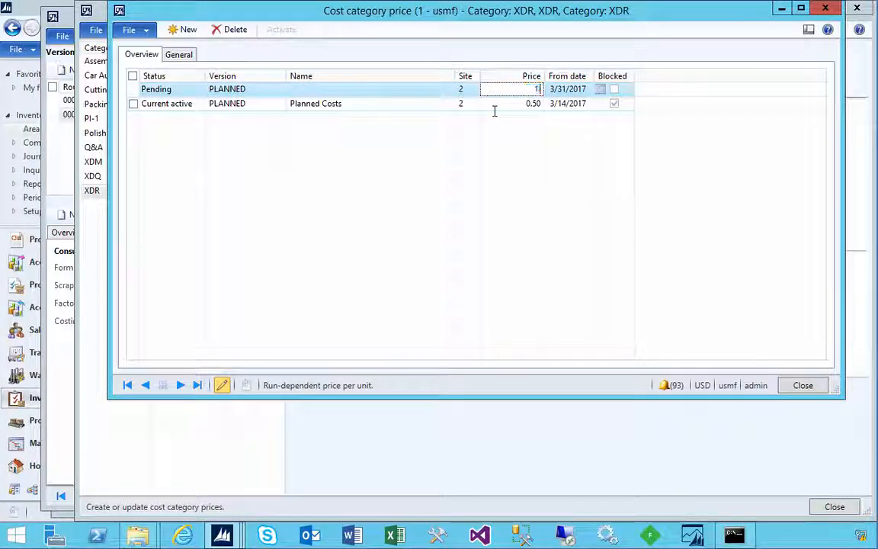
key(ctrl+s)
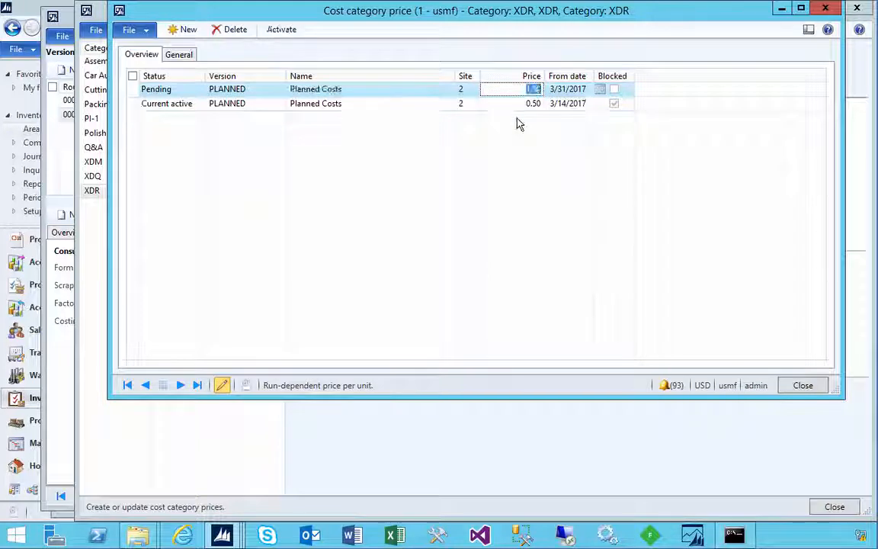
Activate the pending 1.50 price of cost category XDR, select the current active record and close the price records
click(425, 92)
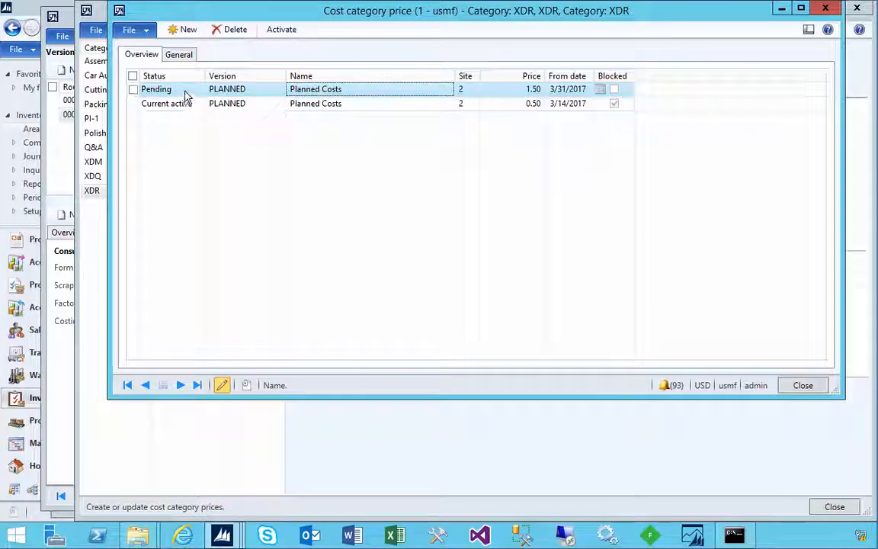
click(280, 31)
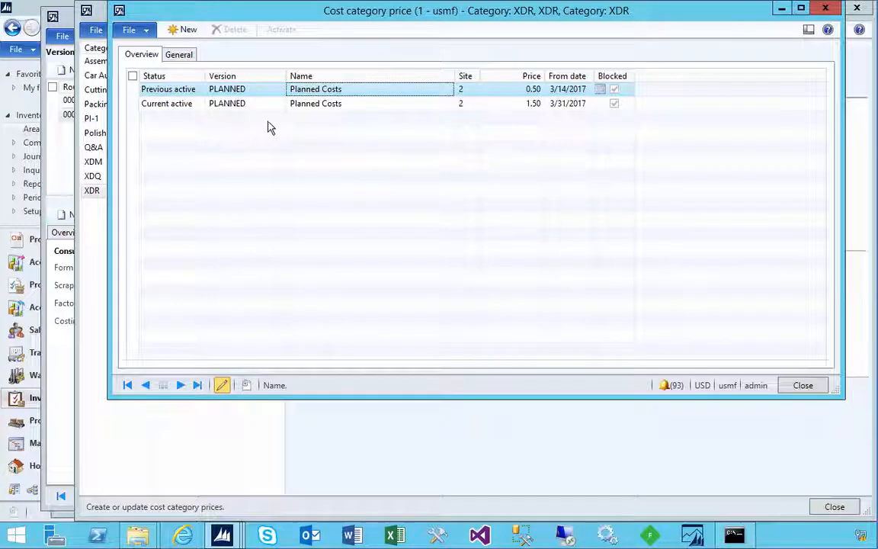
click(177, 109)
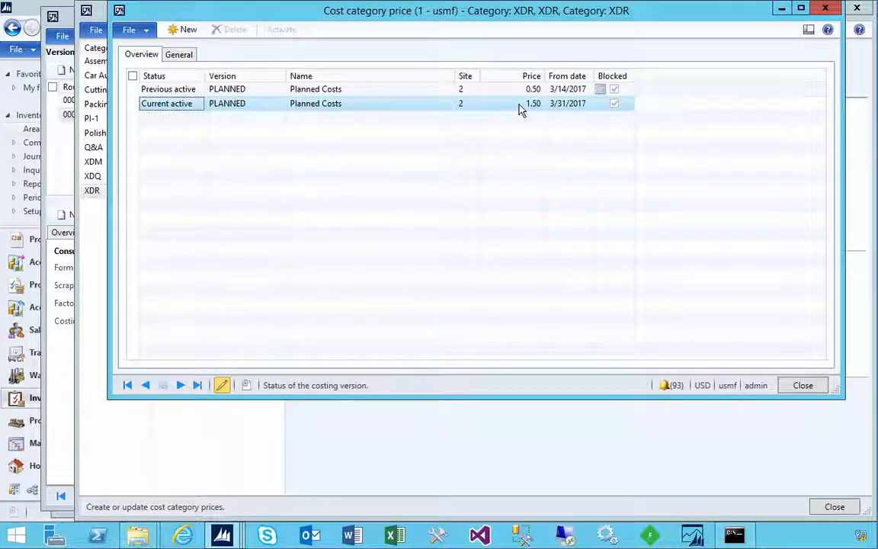
click(825, 9)
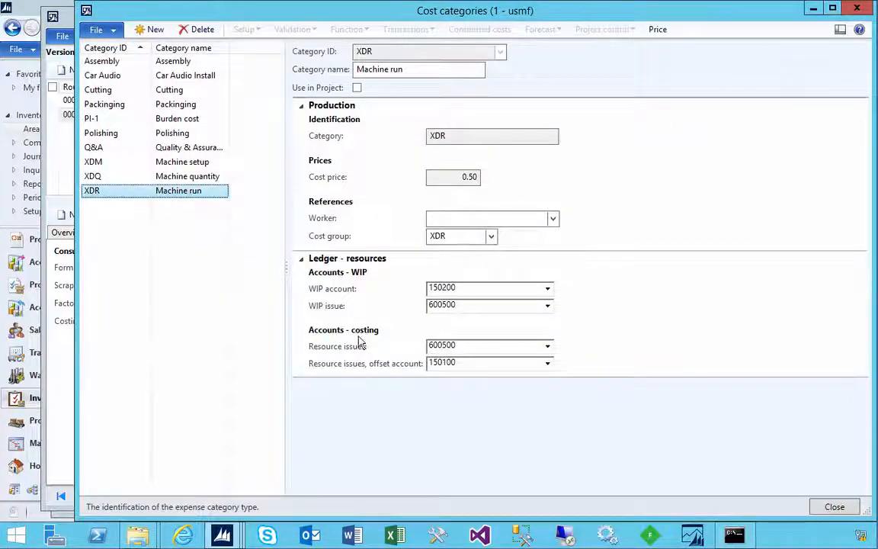
Return to the BOM line window of X560 and recalculate the item's cost with costing version PLANNED
mouse_move(222, 536)
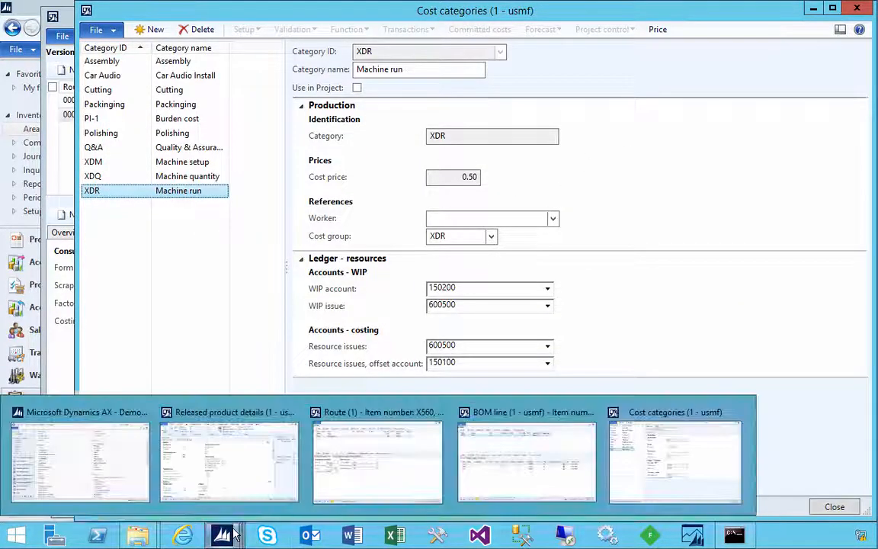
click(481, 463)
click(335, 100)
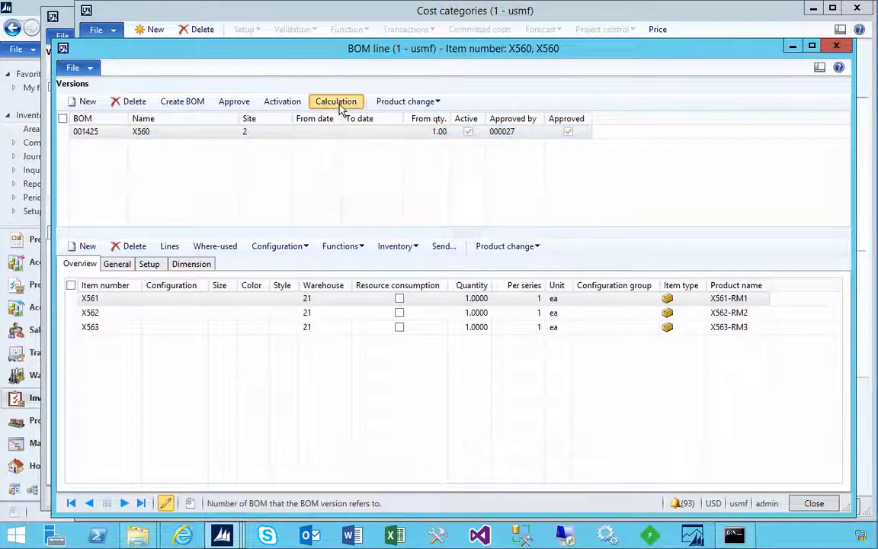
click(349, 160)
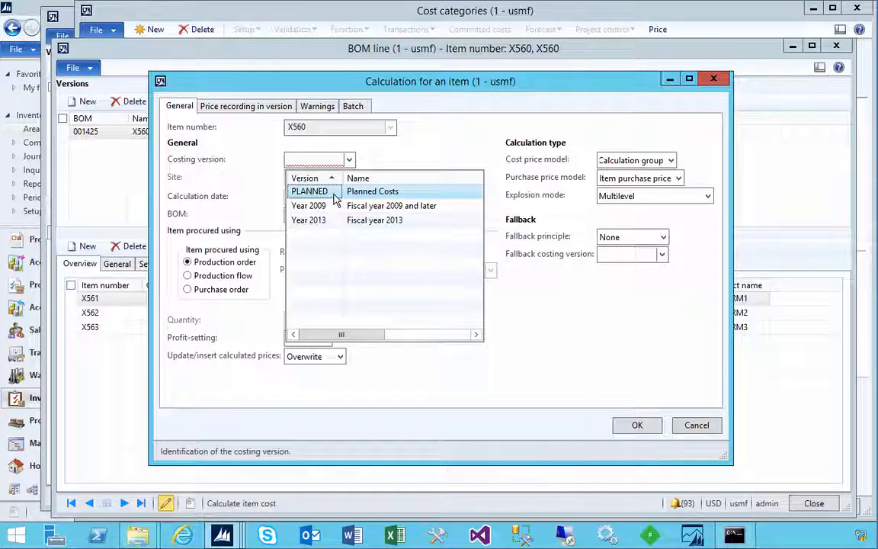
click(333, 193)
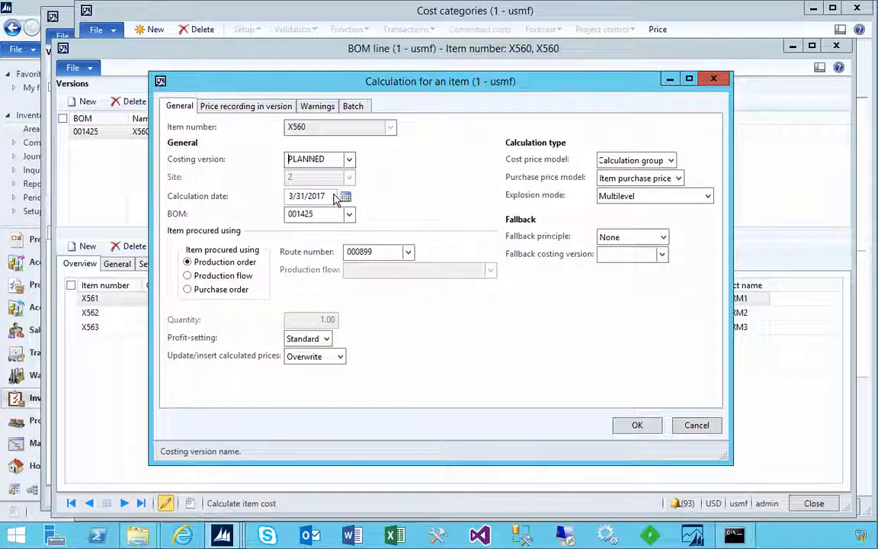
click(638, 425)
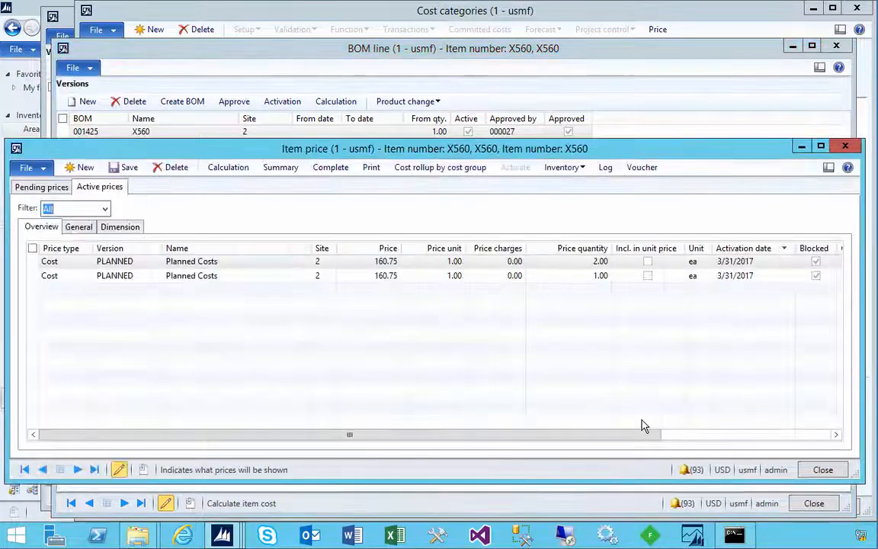
Examine the pending PLANNED price and, in its complete calculation, the XD-Machine 1 line's consumption and cost per lot size, and close the calculation
click(47, 187)
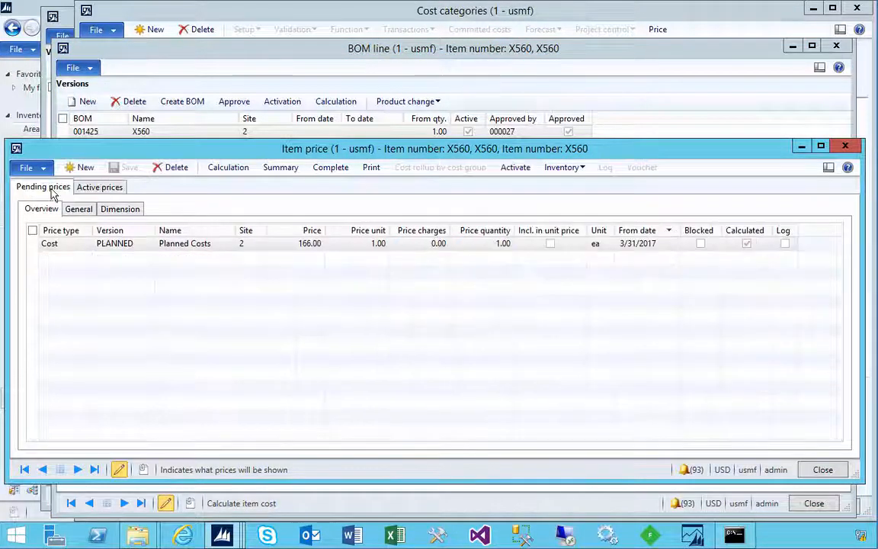
click(298, 244)
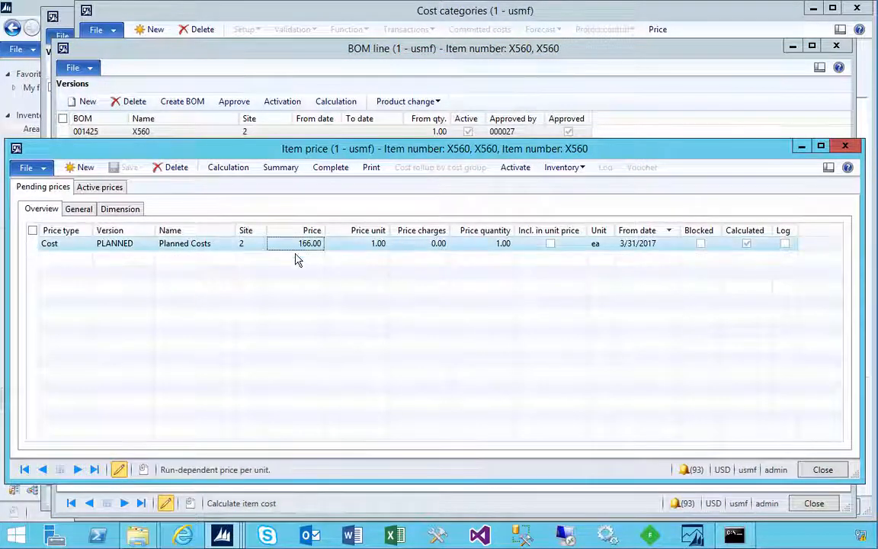
click(330, 167)
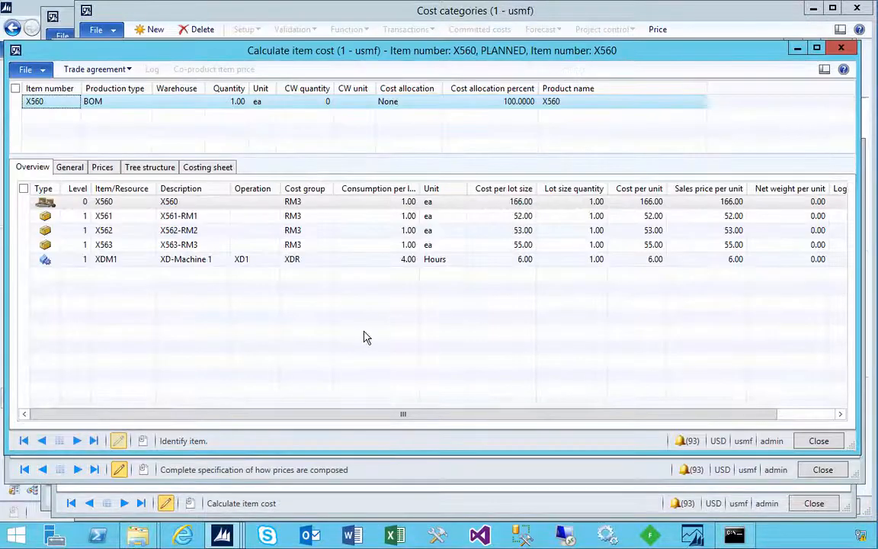
click(404, 261)
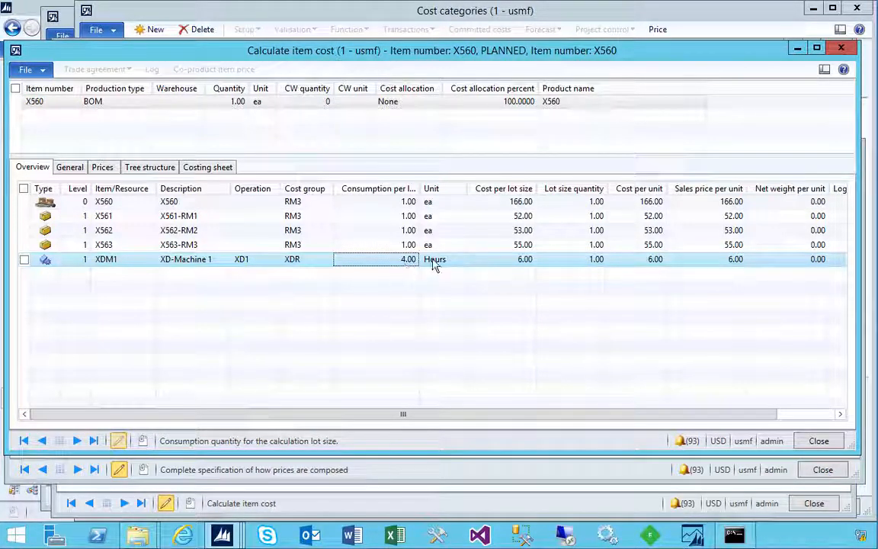
click(513, 262)
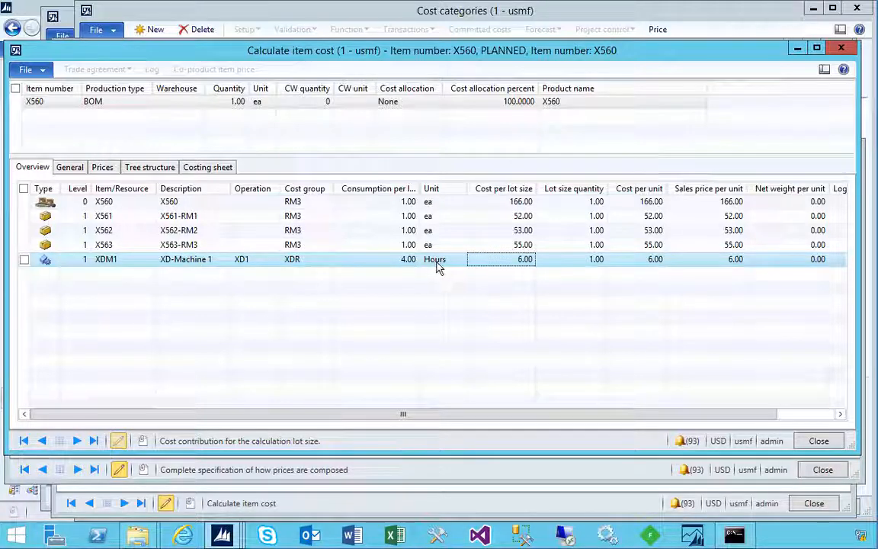
click(841, 49)
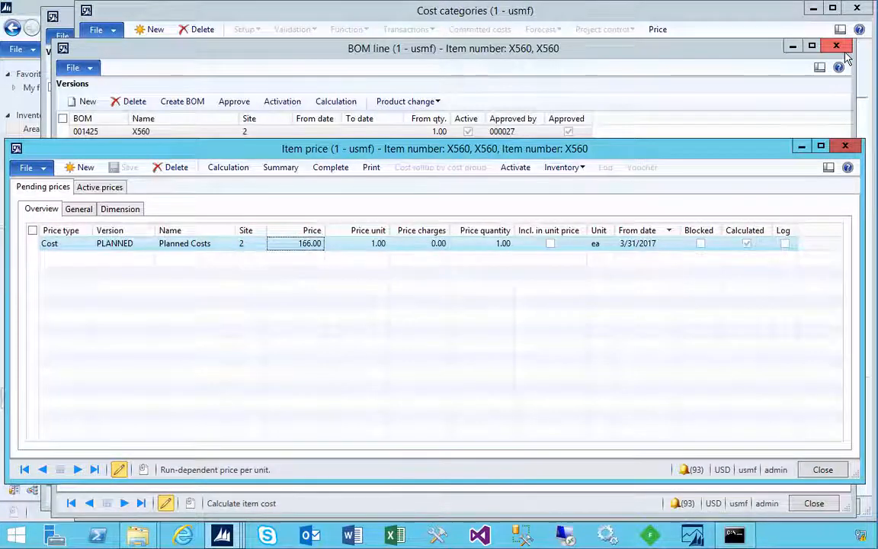